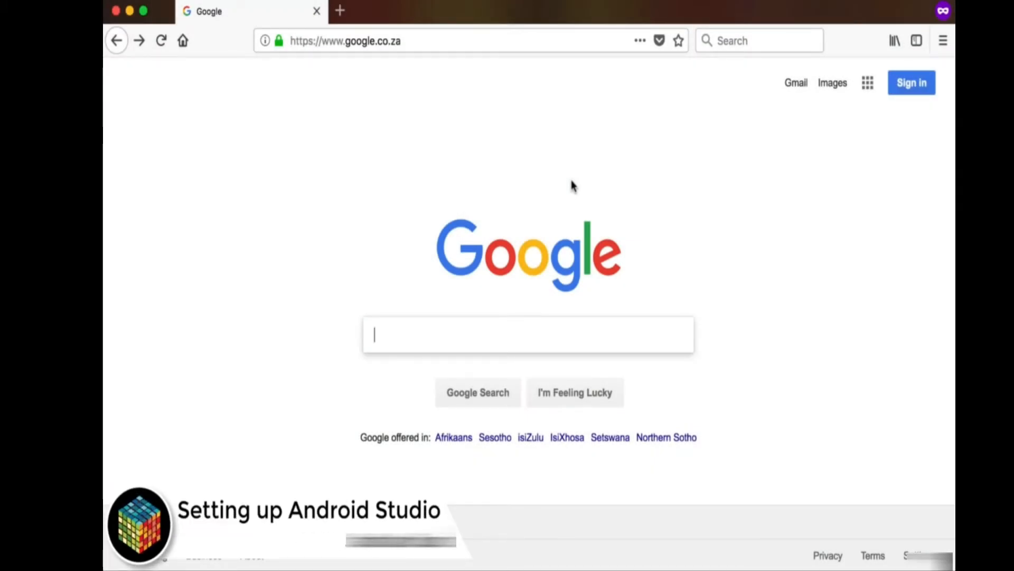
- Search Google for jdk and open Oracle's Java SE Development Kit 8 Downloads page
type("jdk")
key("Return")
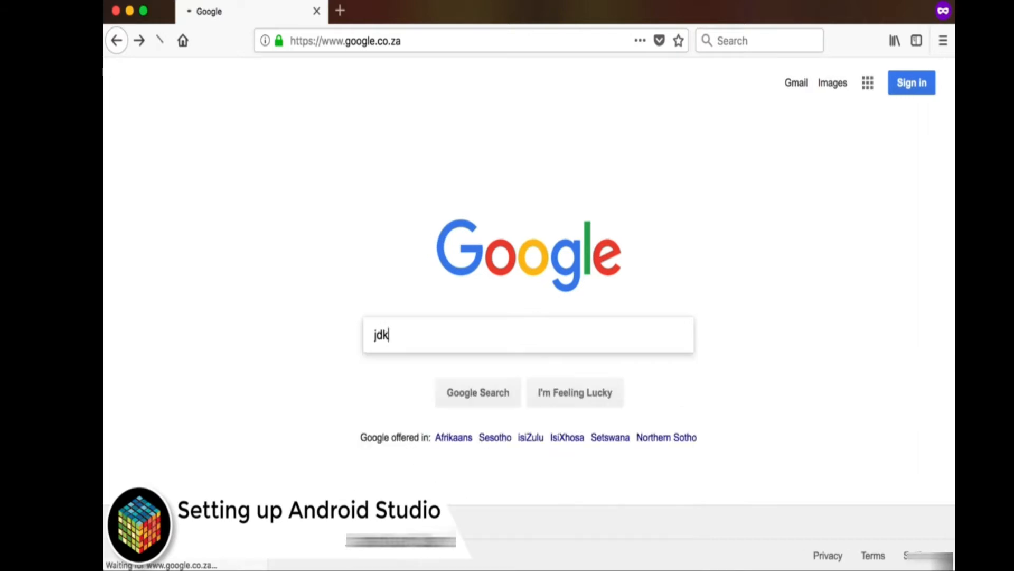
left_click(317, 283)
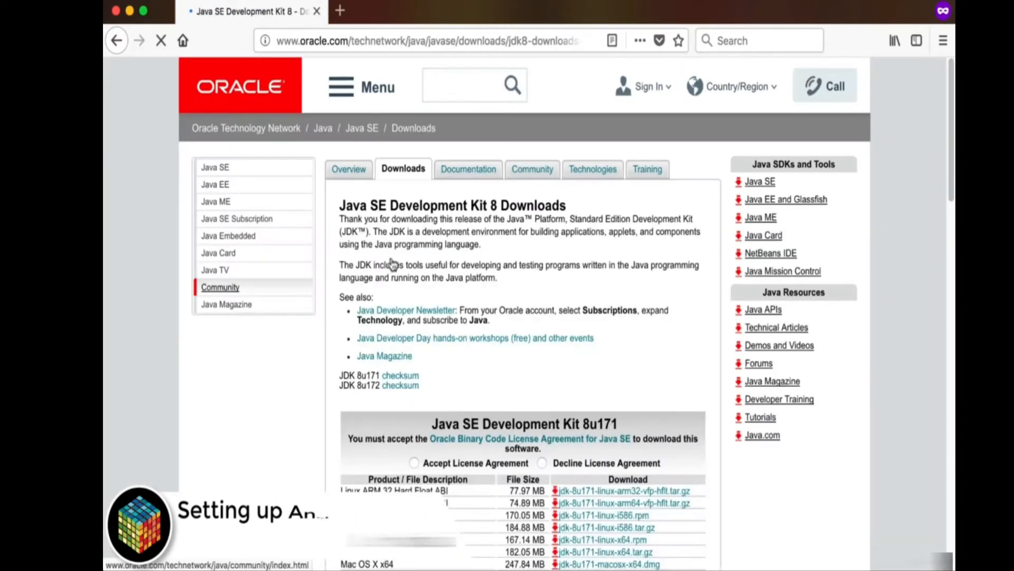
- Accept the license agreement for Java SE Development Kit 8u171
scroll(491, 296, "down", 3)
scroll(492, 296, "down", 4)
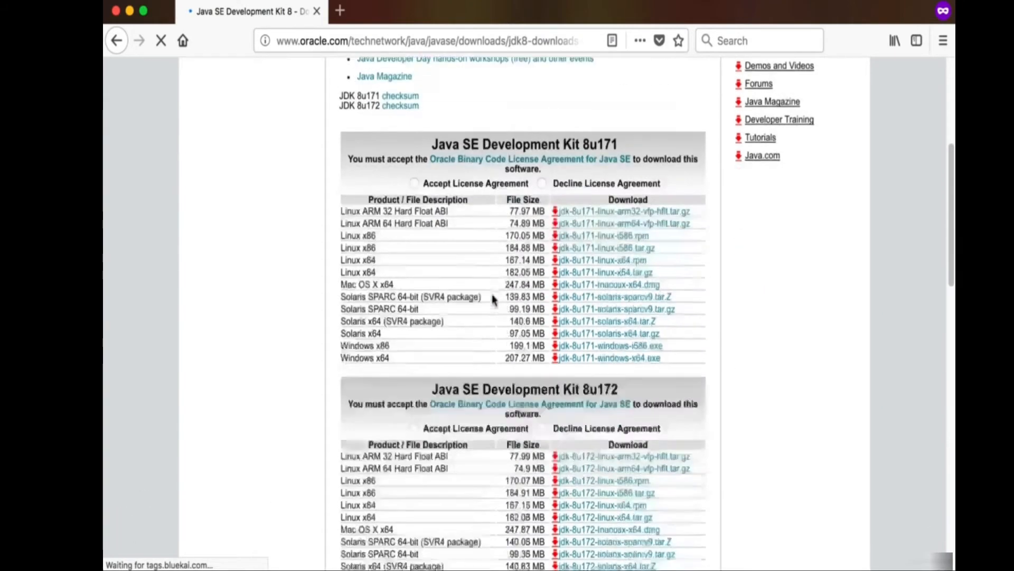
scroll(492, 296, "up", 7)
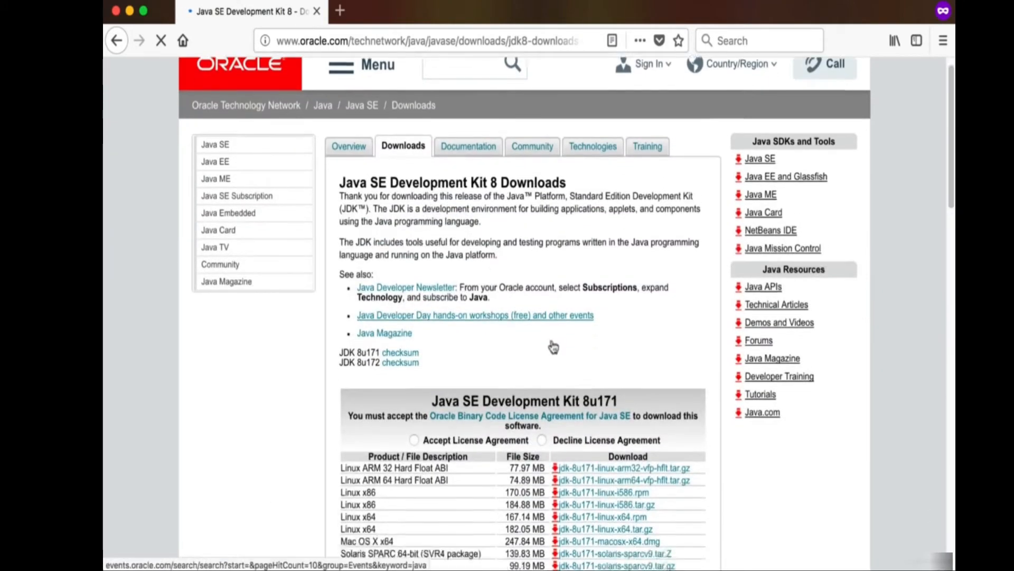
scroll(549, 344, "down", 8)
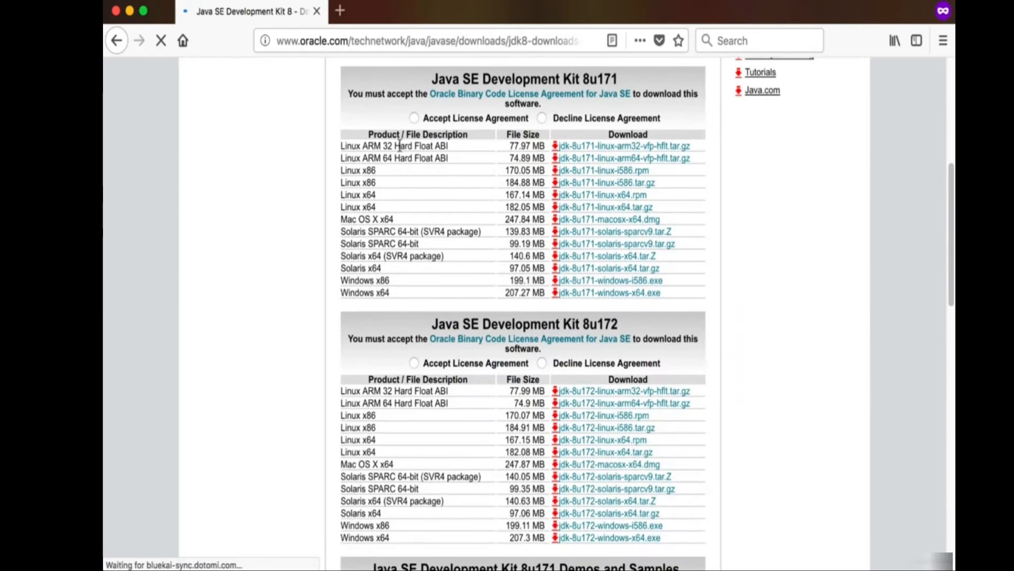
left_click(414, 117)
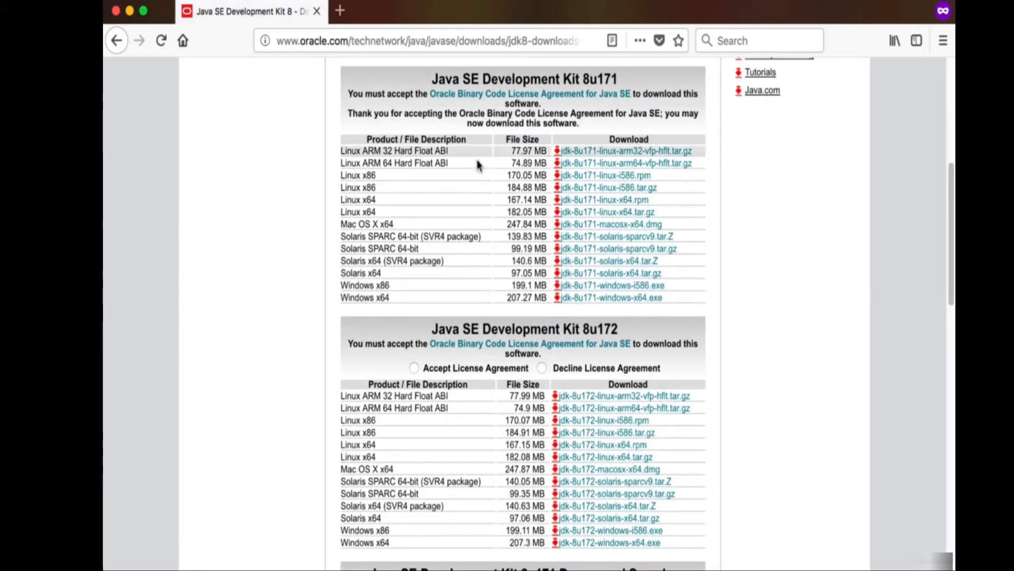
- Accept the license agreement for Java SE Development Kit 8u172
scroll(481, 159, "up", 4)
scroll(484, 164, "down", 3)
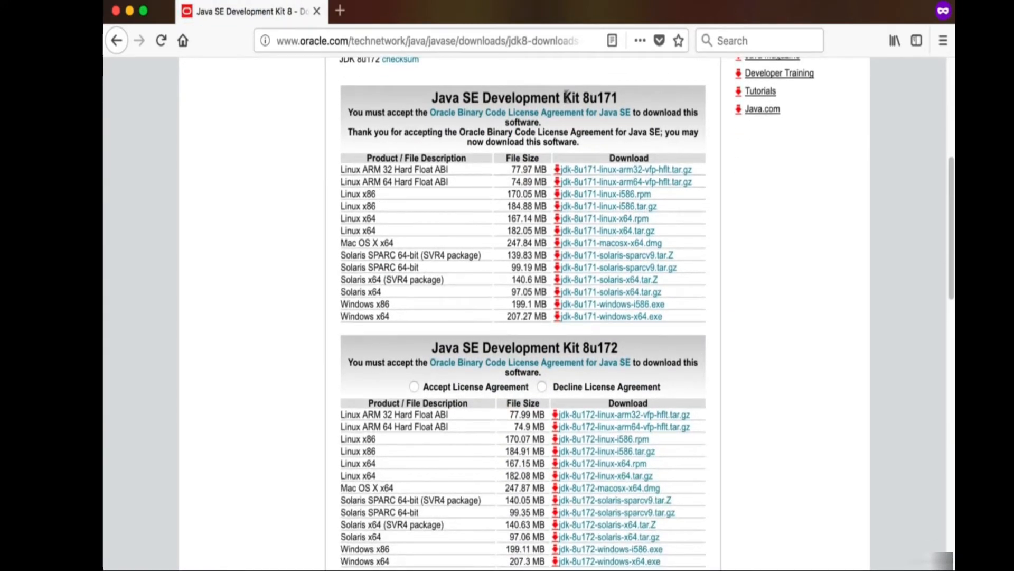
scroll(582, 351, "down", 1)
scroll(583, 351, "down", 4)
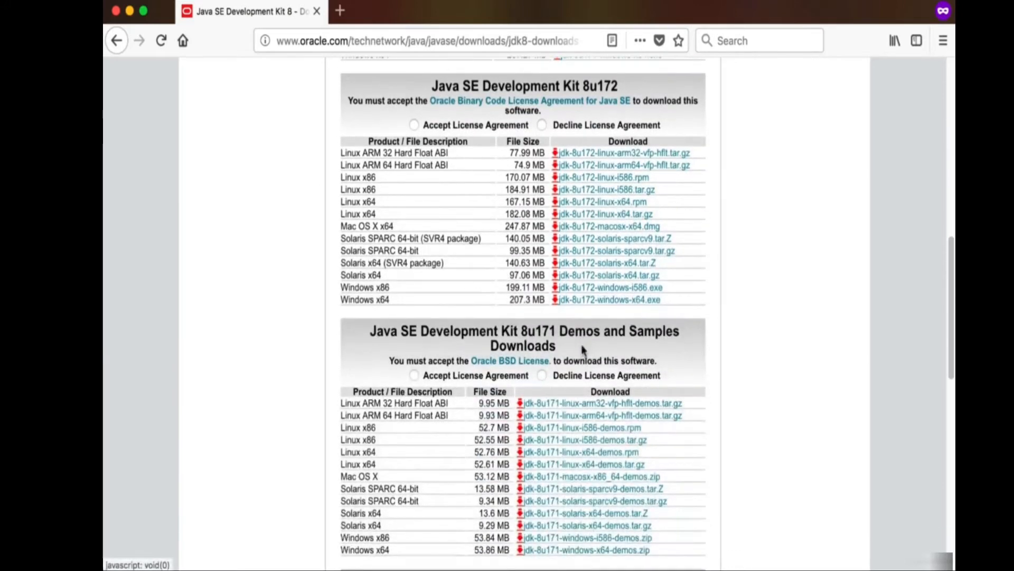
scroll(423, 191, "up", 2)
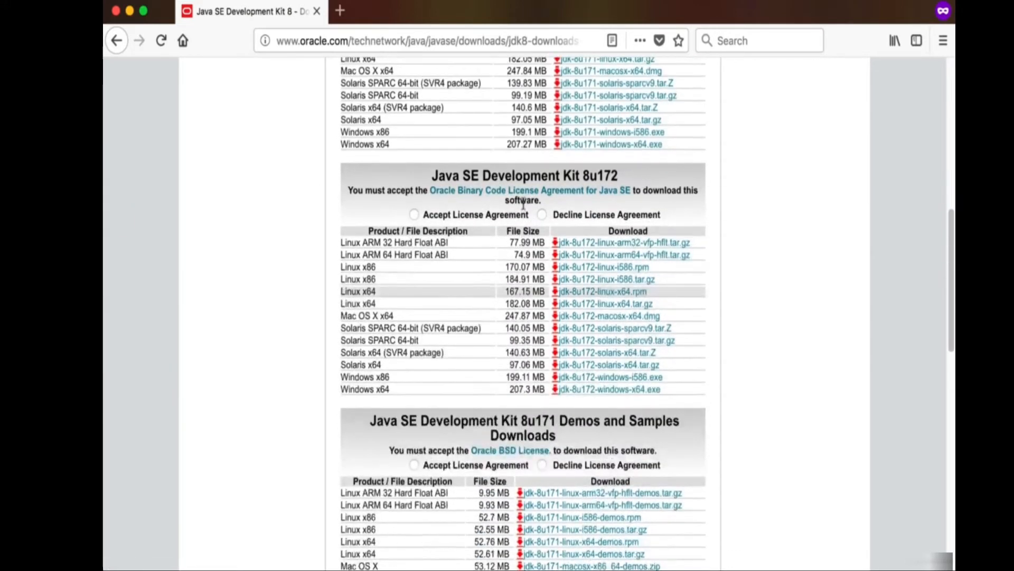
left_click(414, 214)
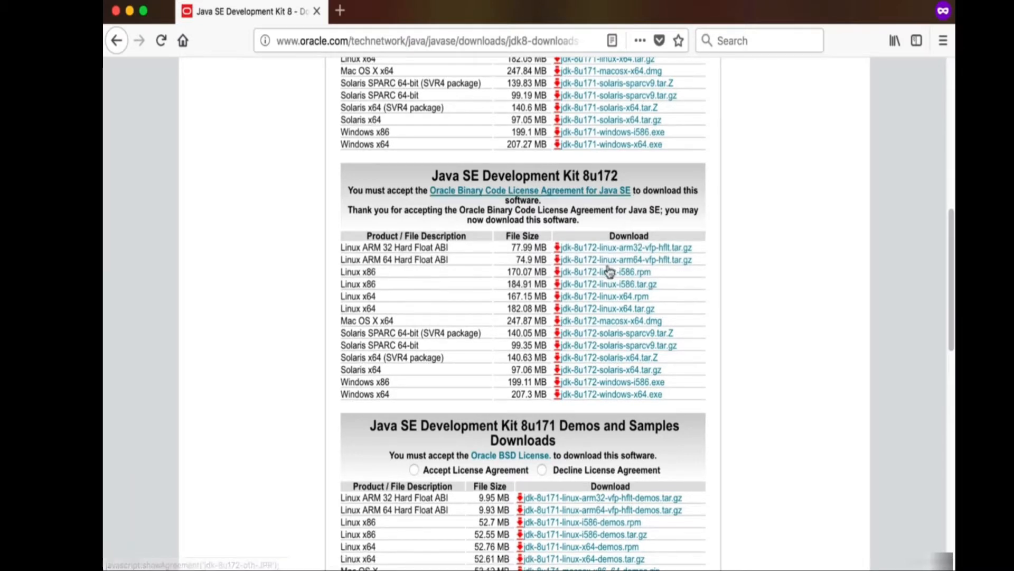
- Review the JDK 8u171 and 8u172 download packages offered for the different operating systems
scroll(608, 285, "down", 2)
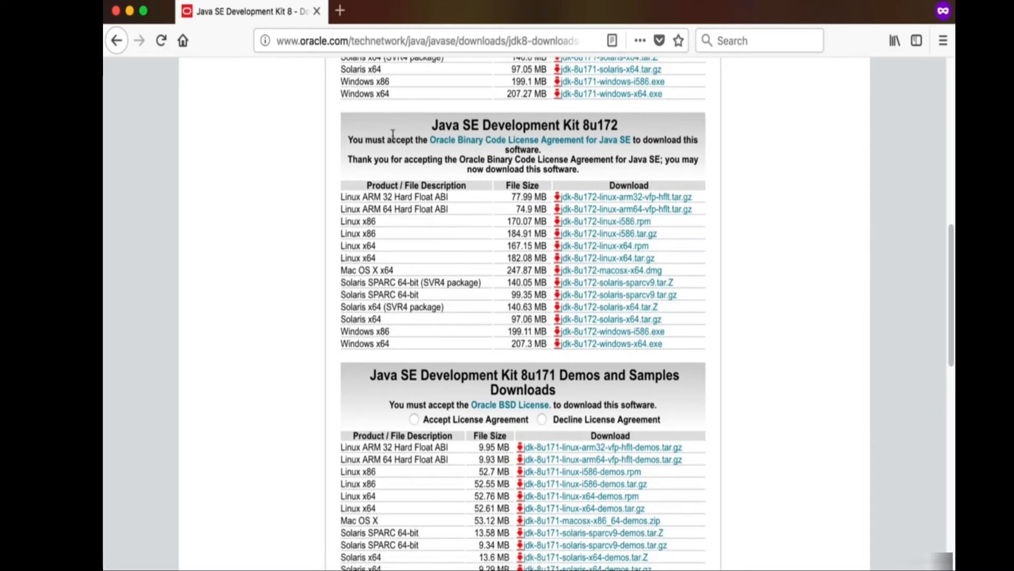
scroll(389, 133, "up", 10)
scroll(465, 246, "down", 11)
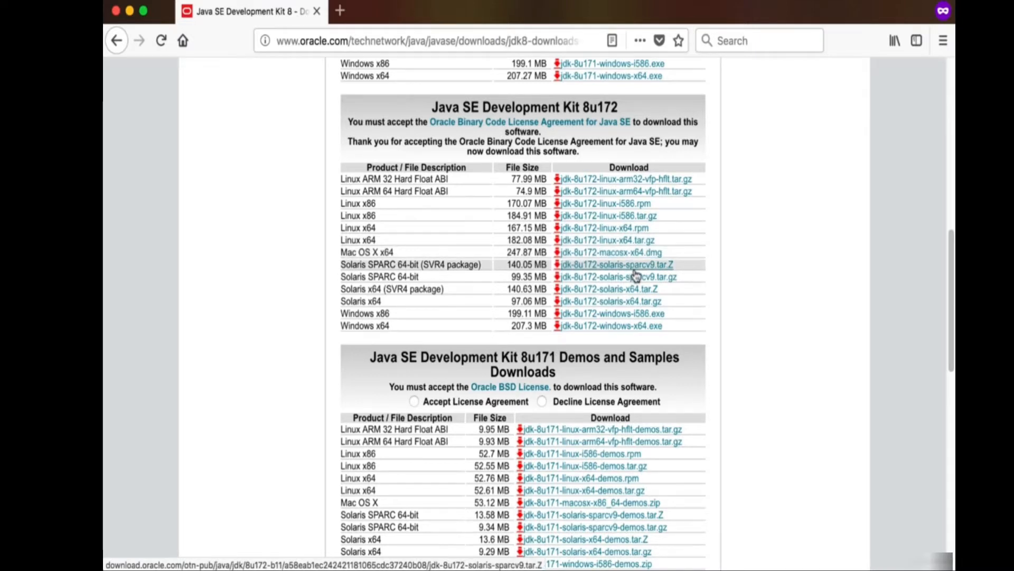
scroll(635, 276, "up", 12)
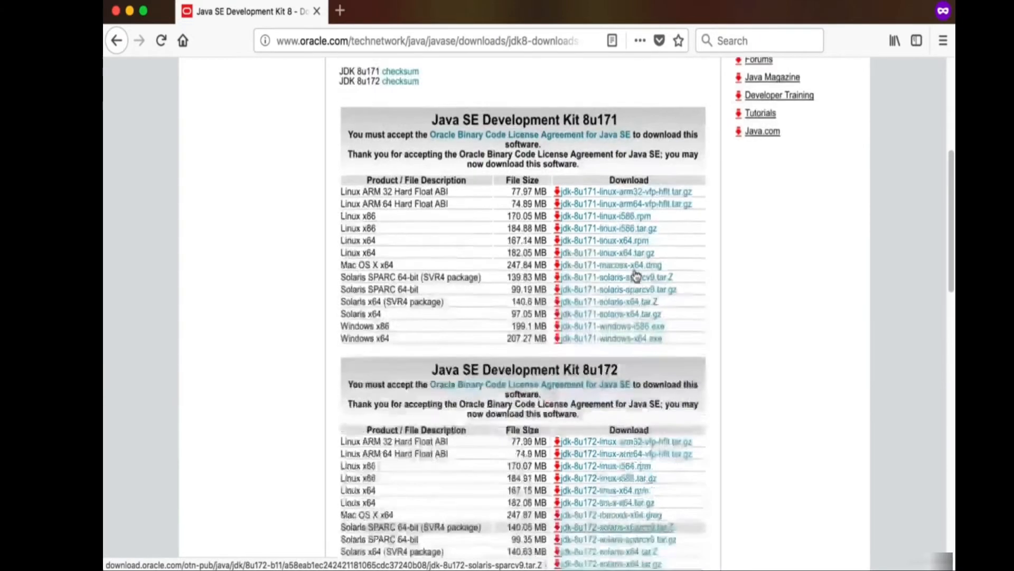
- Return to Google, search for android studio and open the Android Developers page for downloading it
left_click(116, 42)
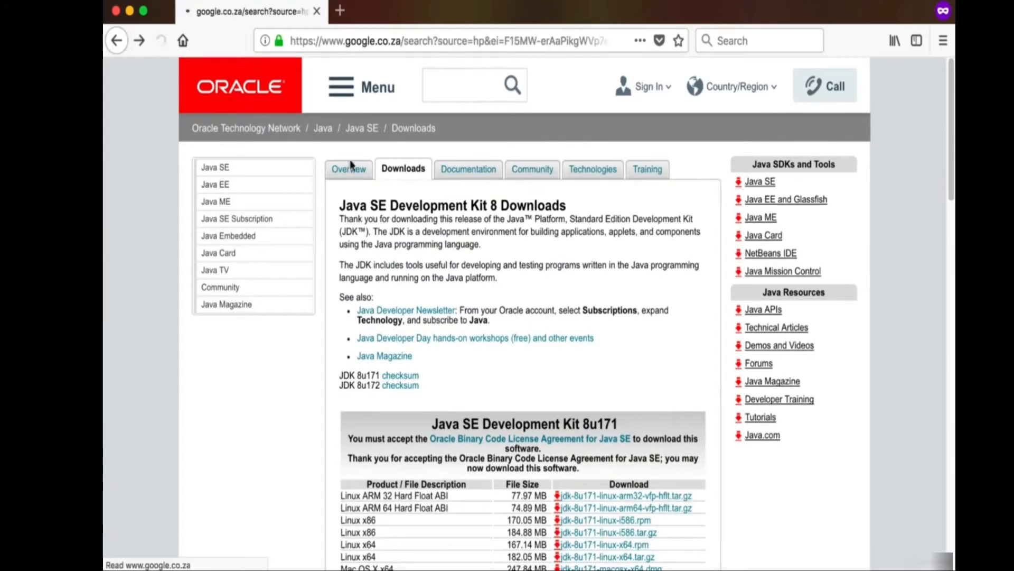
left_click(115, 43)
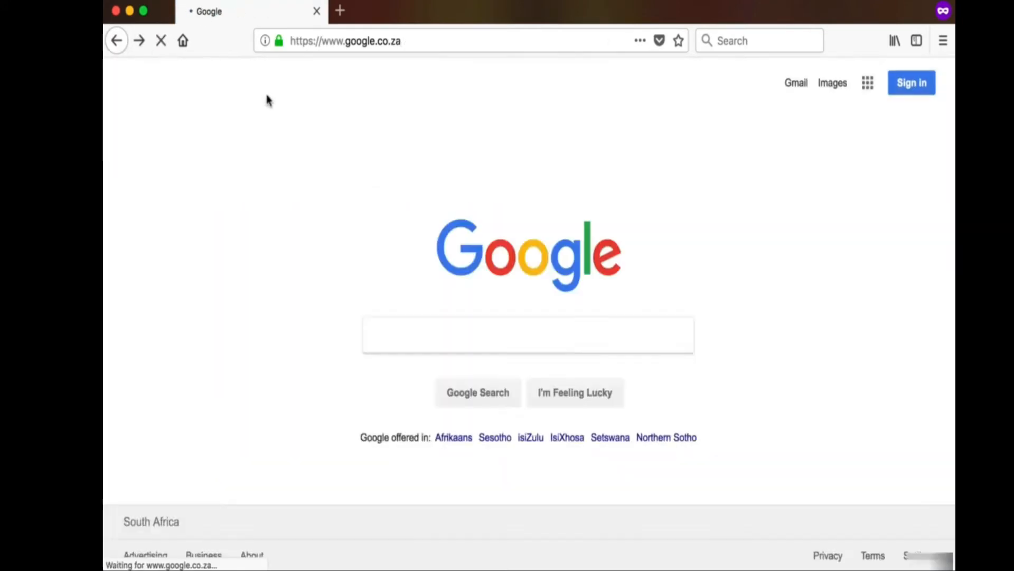
type("android ")
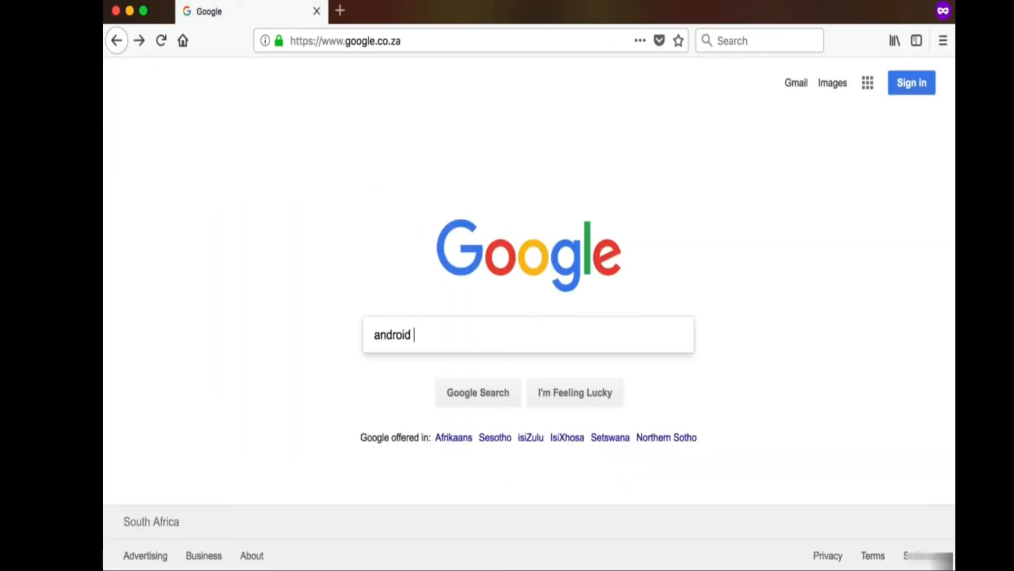
type("studio")
key("Return")
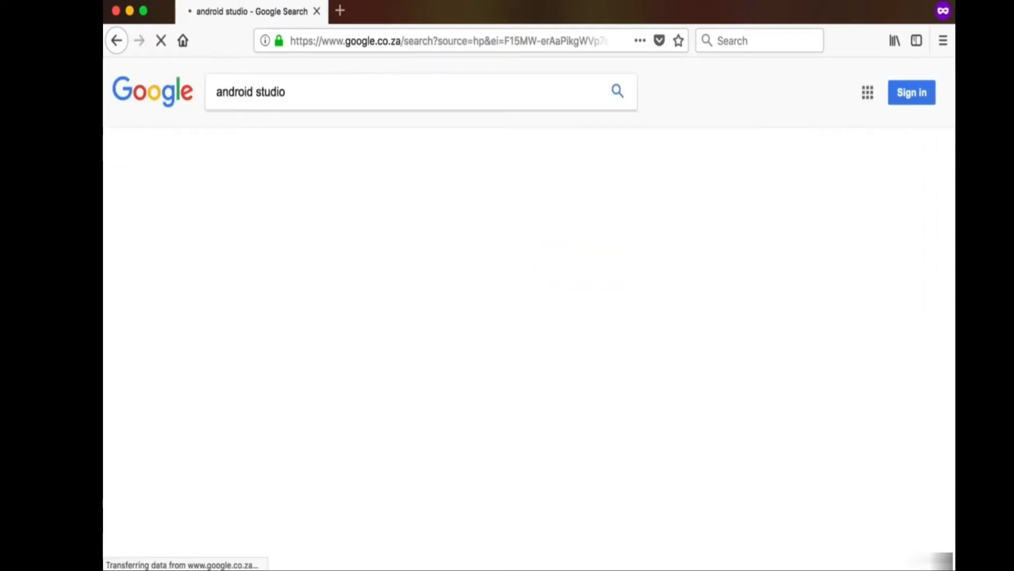
left_click(387, 210)
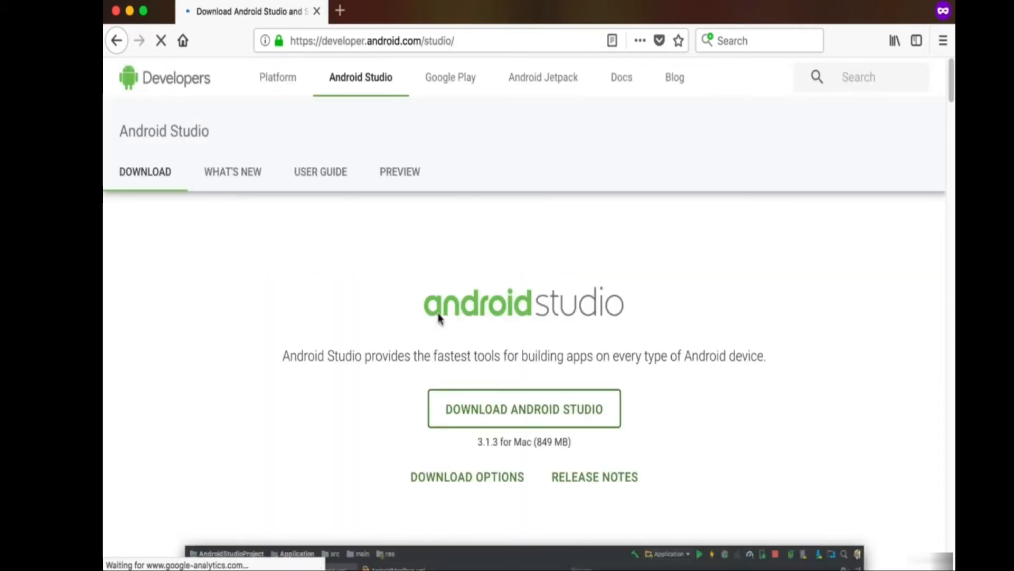
- Check the Android Studio version, platform and file size given for the main download
scroll(511, 326, "down", 3)
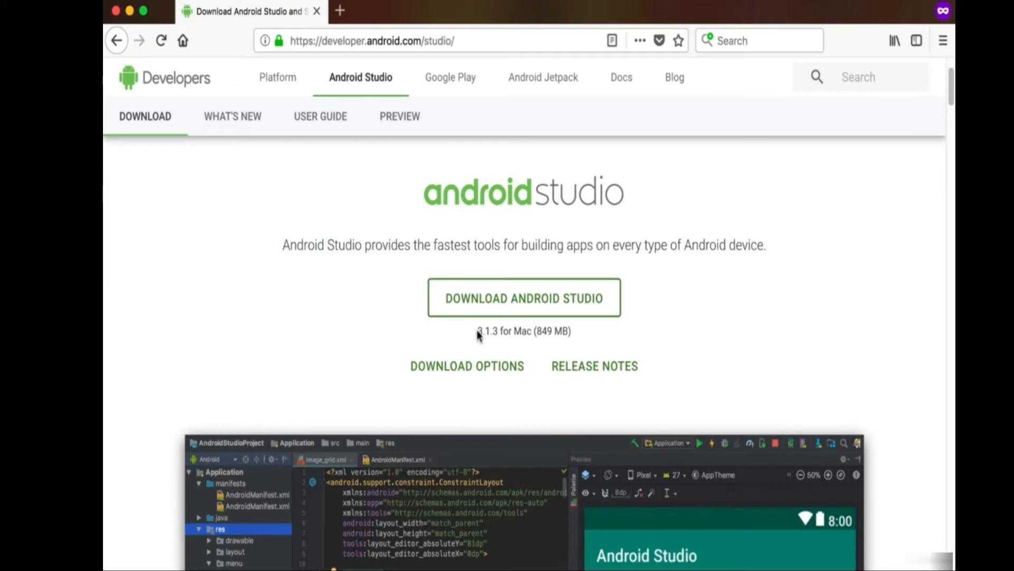
left_click_drag(477, 330, 589, 334)
left_click(586, 333)
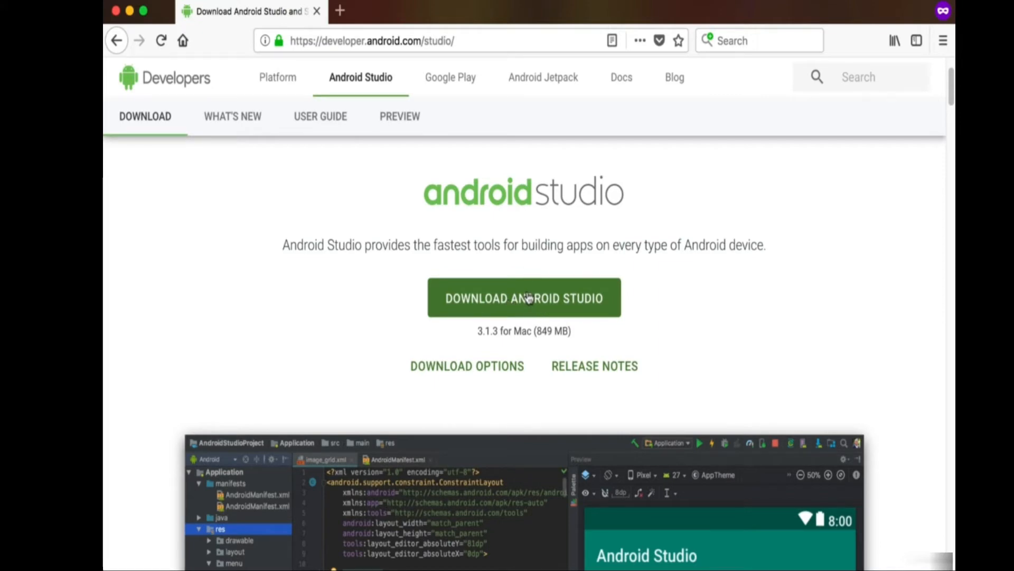
- Examine the Android Studio downloads table with the packages for Windows, Mac and Linux
scroll(541, 367, "down", 15)
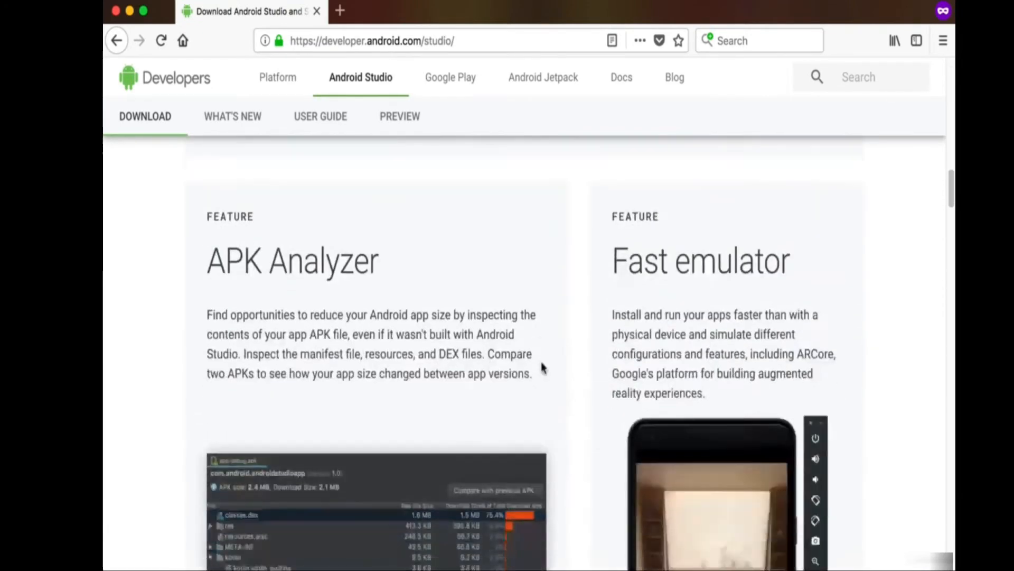
scroll(541, 367, "down", 20)
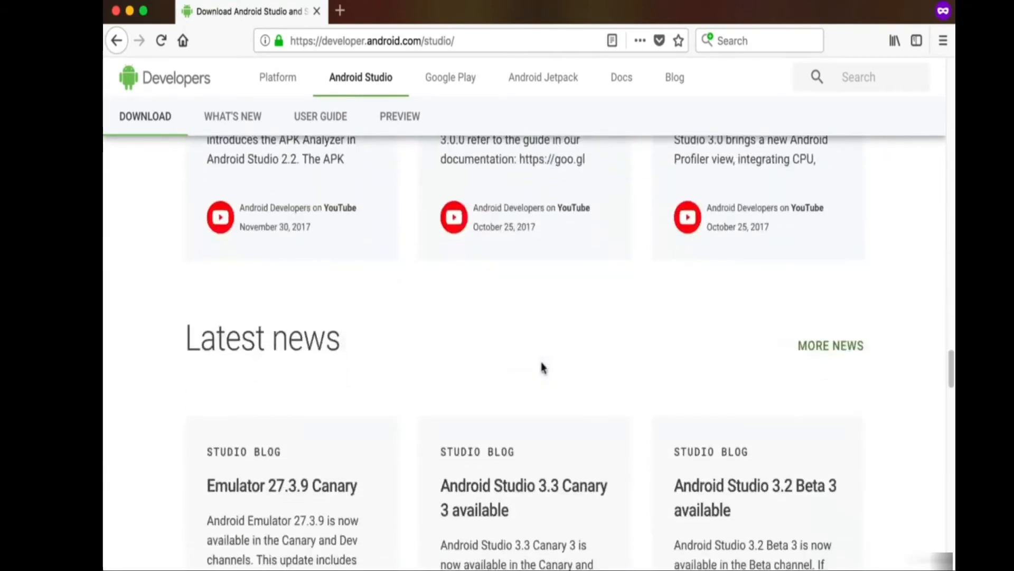
scroll(542, 366, "down", 5)
scroll(529, 364, "up", 6)
scroll(434, 359, "down", 1)
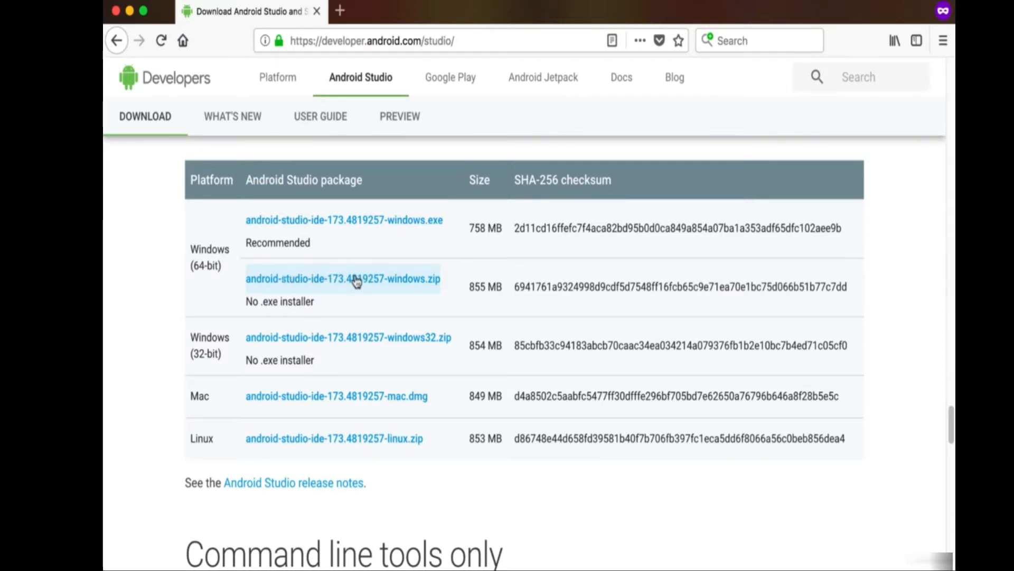
scroll(357, 282, "down", 1)
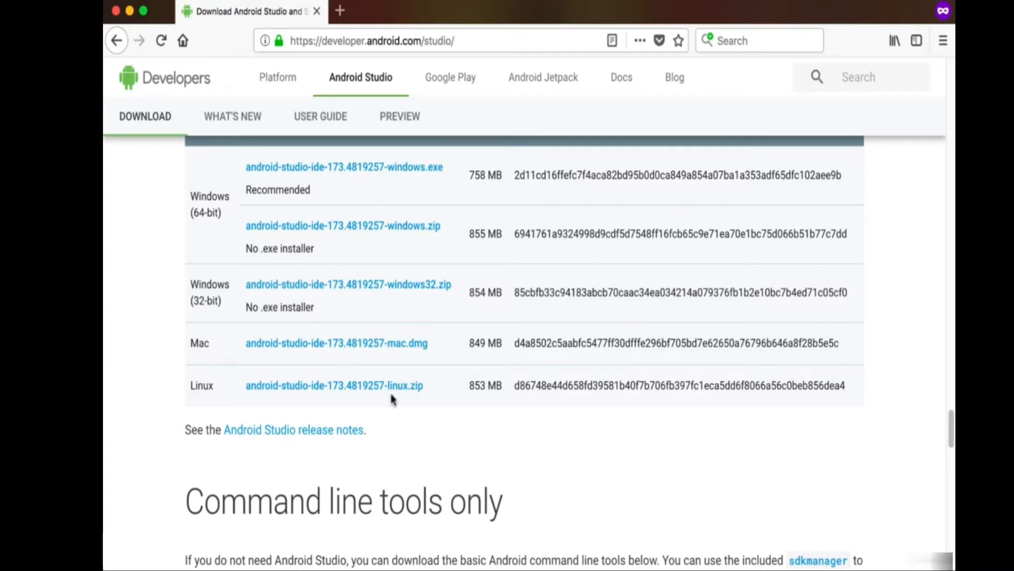
scroll(464, 208, "up", 6)
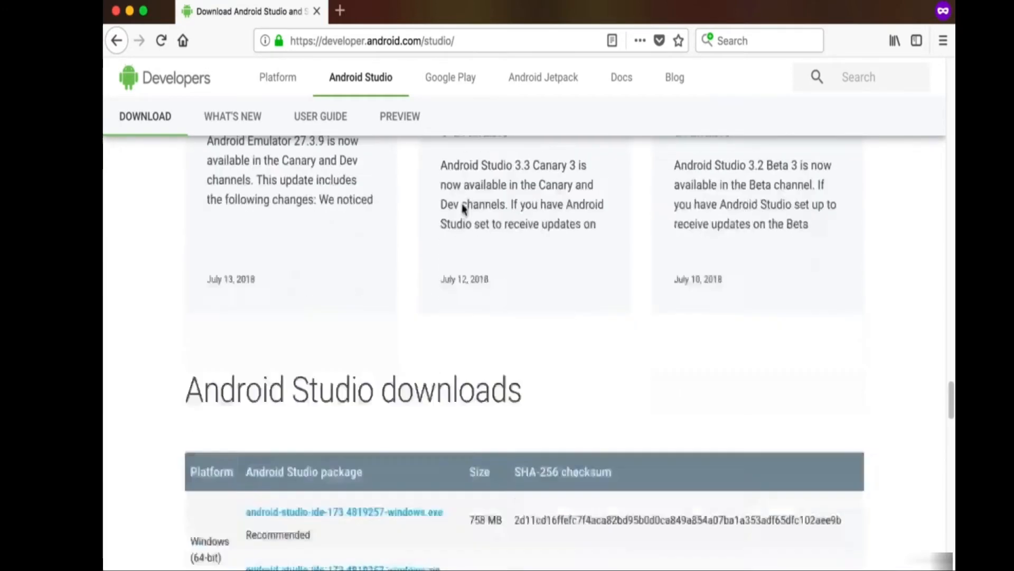
scroll(463, 207, "down", 6)
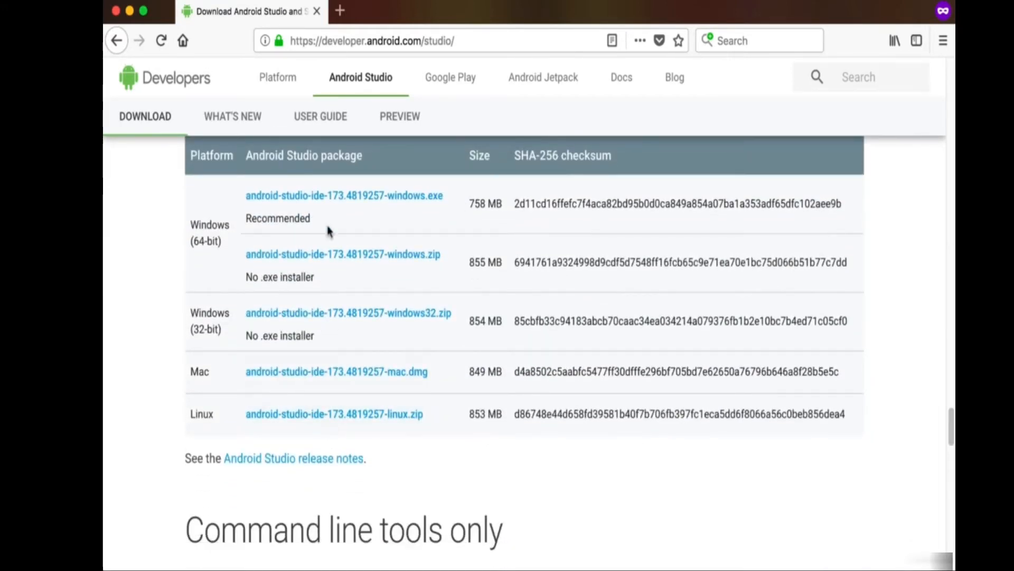
scroll(457, 277, "up", 1)
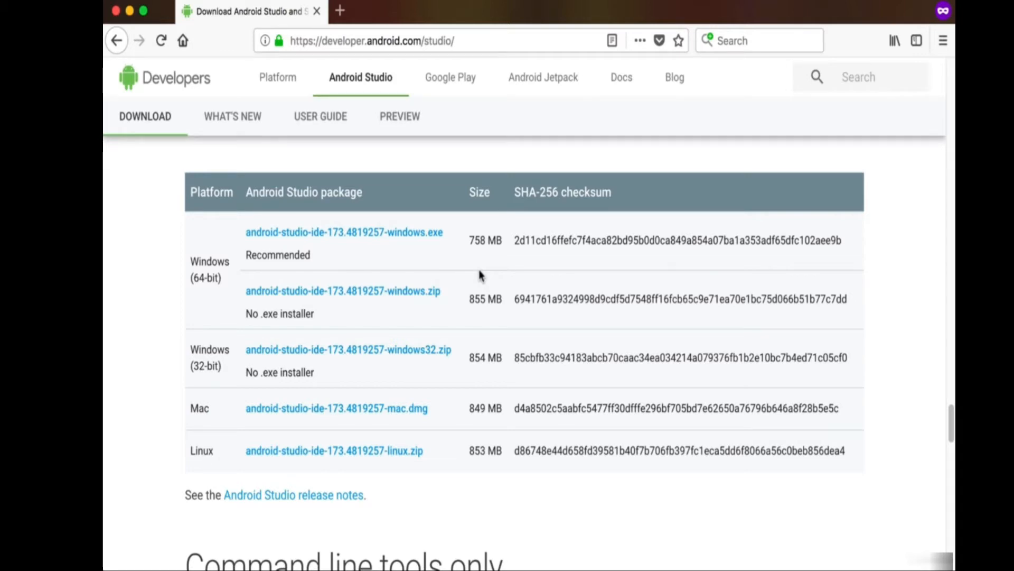
scroll(479, 272, "up", 20)
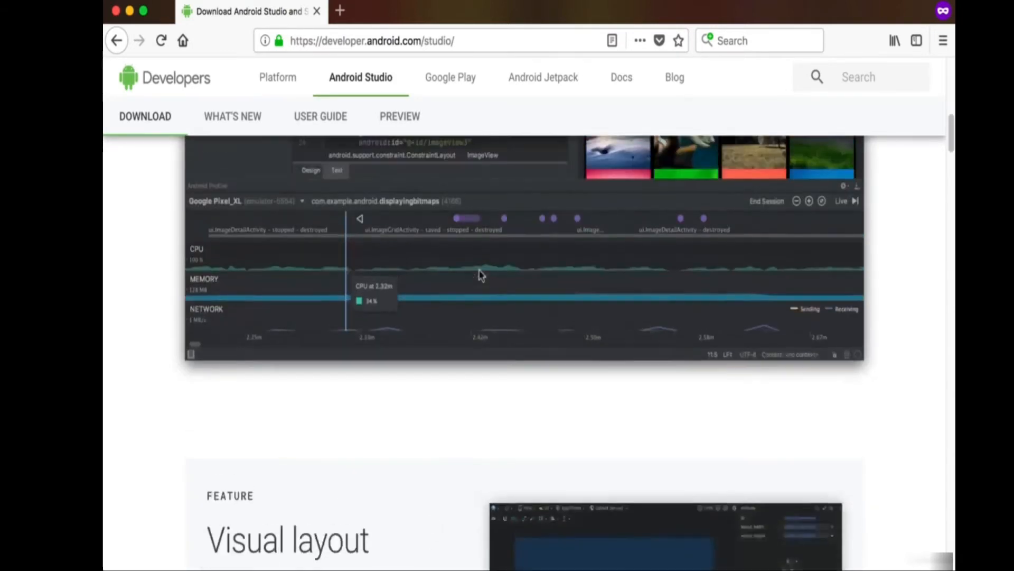
scroll(480, 274, "up", 8)
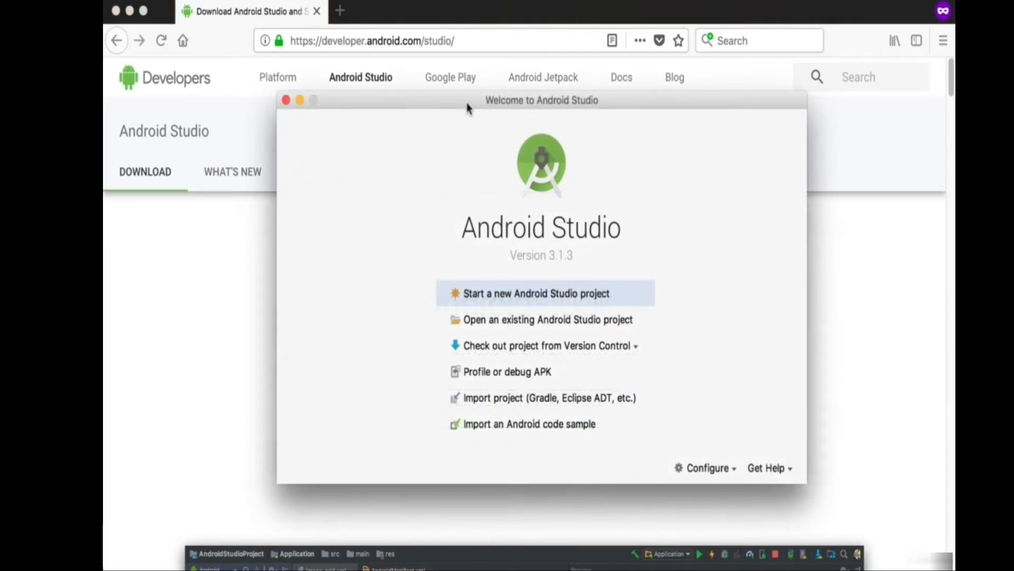
- Switch to the Android Studio welcome window, open the SDK Manager and show the package details of the SDK platforms
left_click_drag(467, 108, 464, 48)
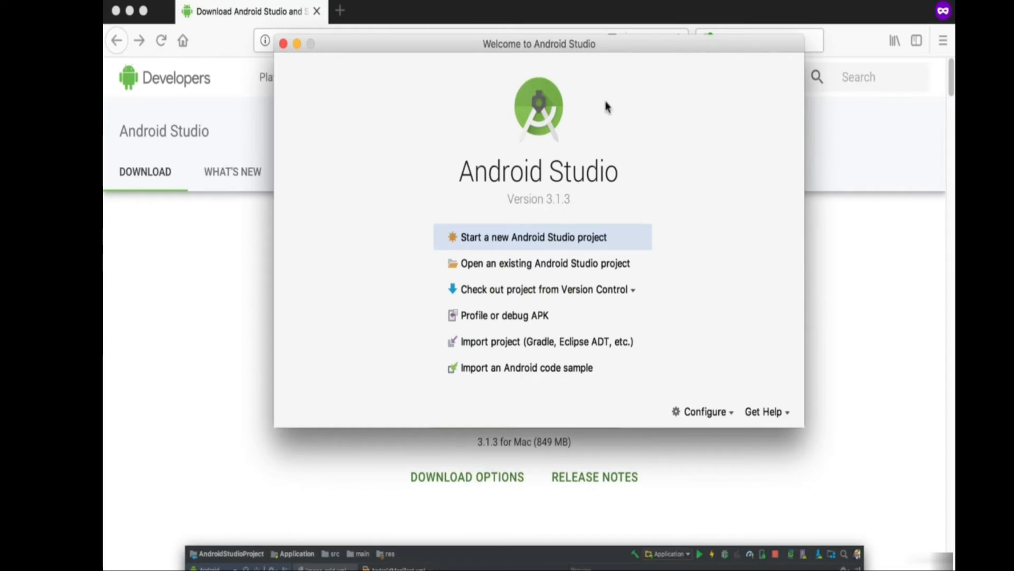
mouse_move(595, 44)
left_mouse_down()
mouse_move(585, 104)
mouse_move(607, 50)
mouse_move(600, 59)
left_mouse_up()
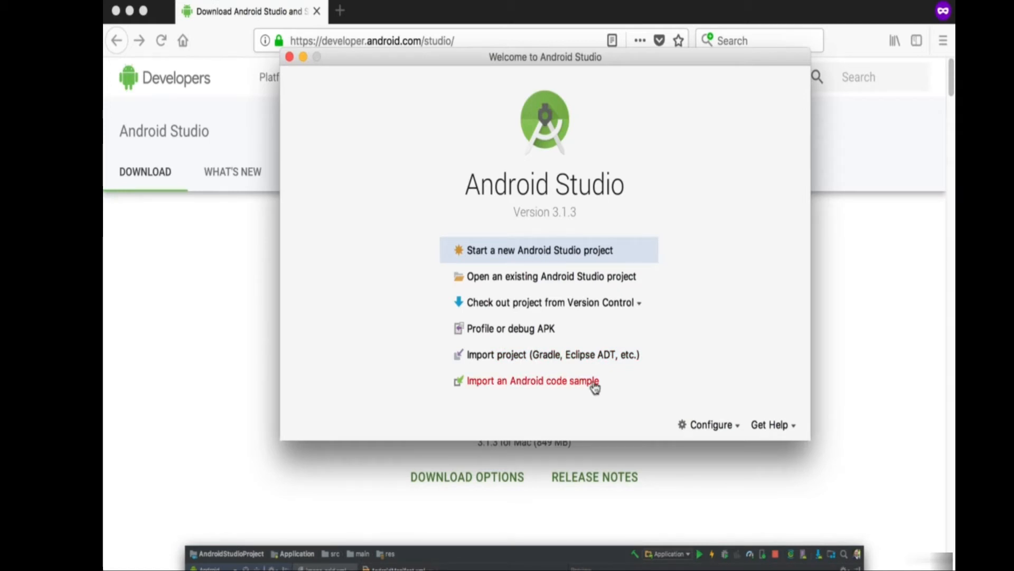
left_click(725, 426)
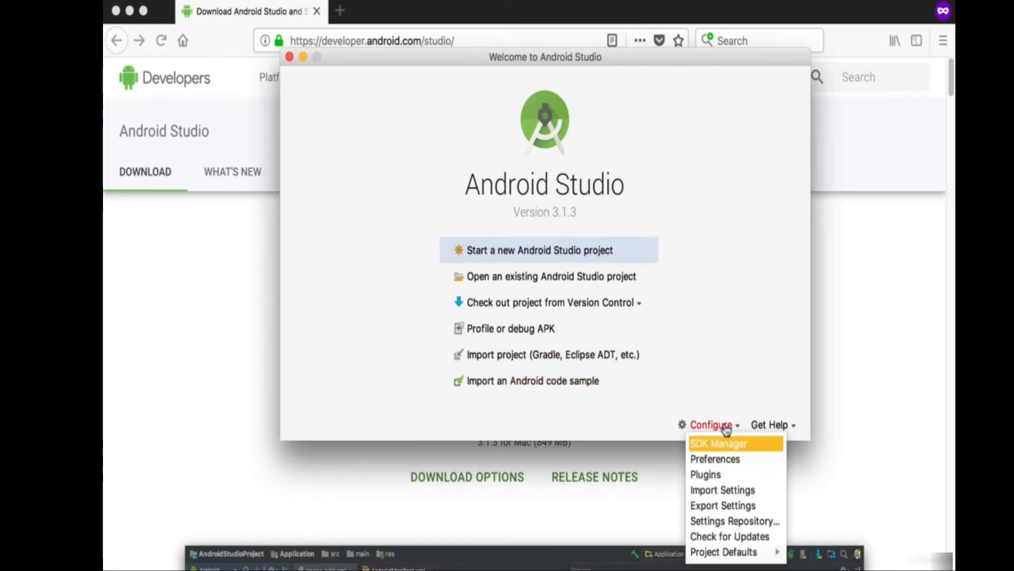
left_click_drag(655, 62, 646, 18)
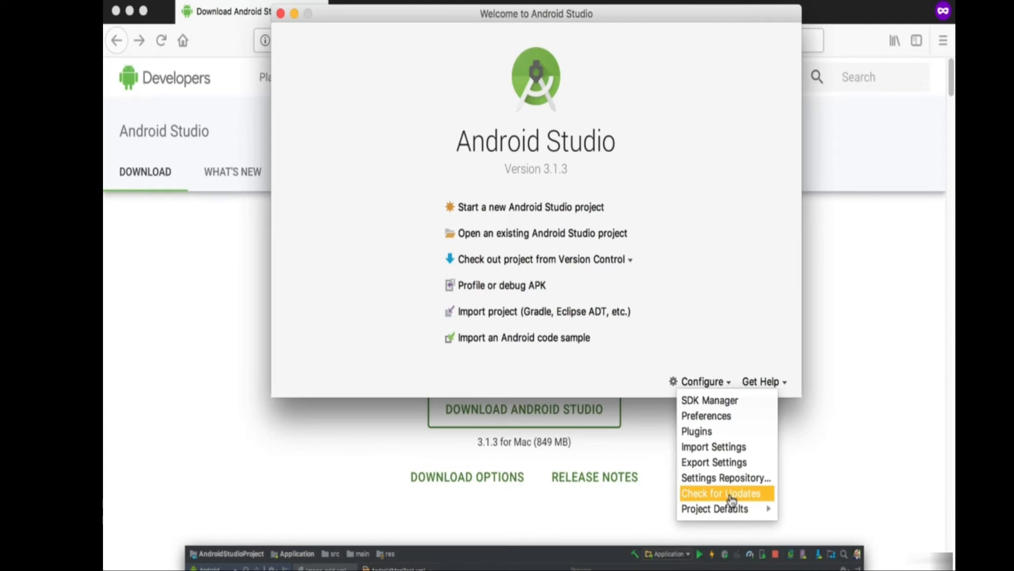
left_click(709, 401)
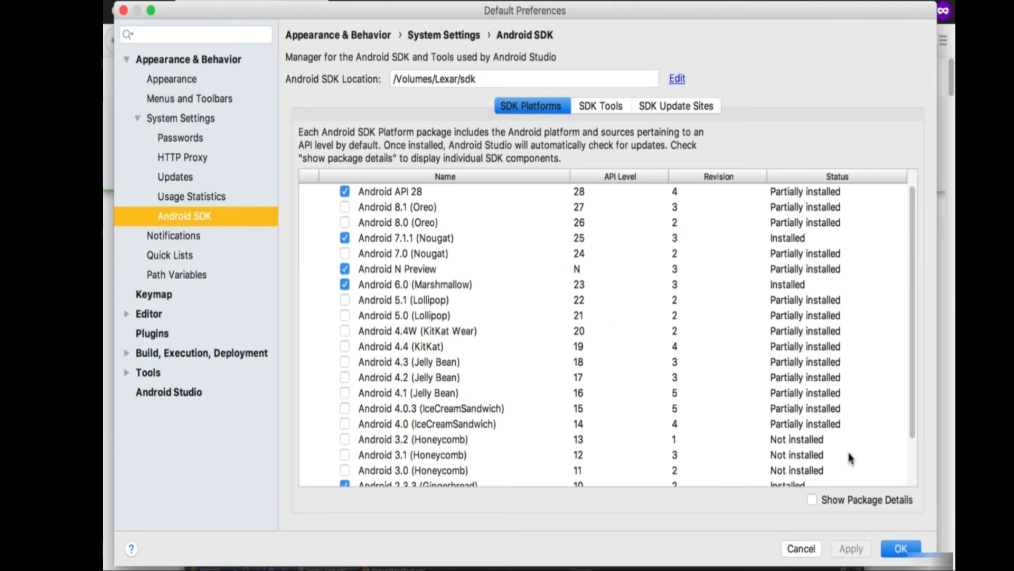
left_click(812, 500)
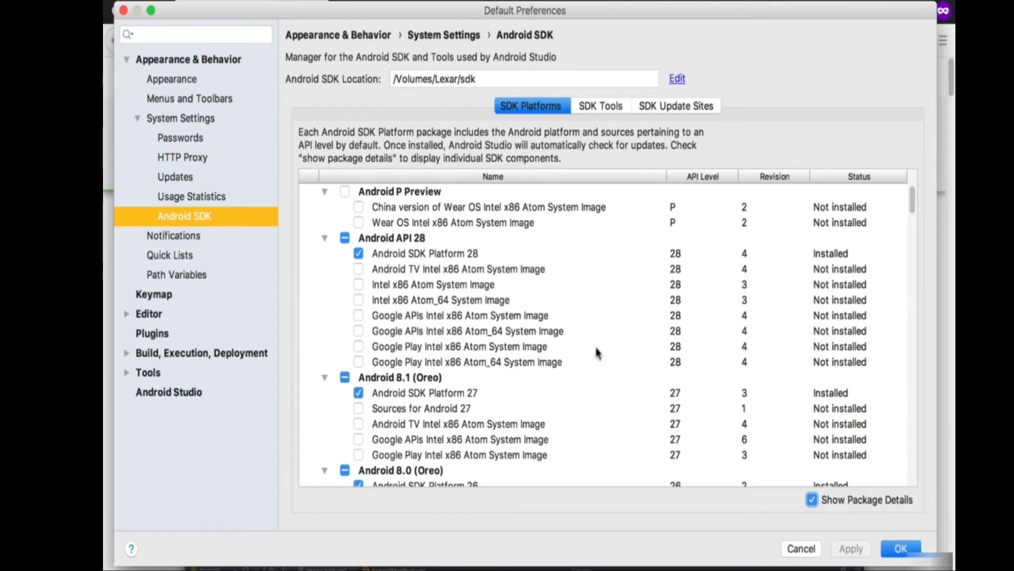
- Look through the SDK platforms list and select Android SDK Platform 27 under Android 8.1 (Oreo)
scroll(596, 351, "down", 10)
scroll(598, 353, "down", 15)
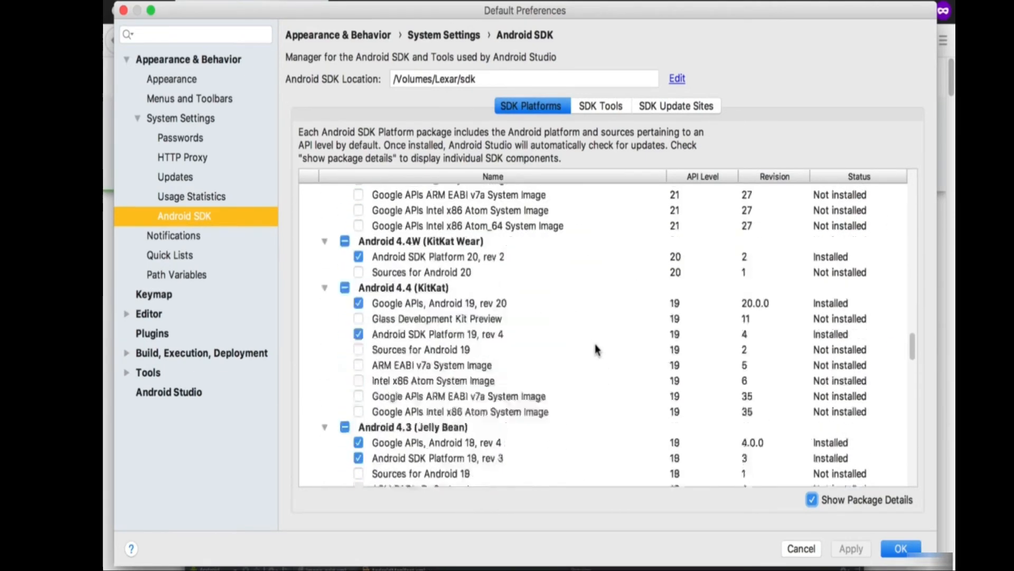
scroll(597, 351, "up", 20)
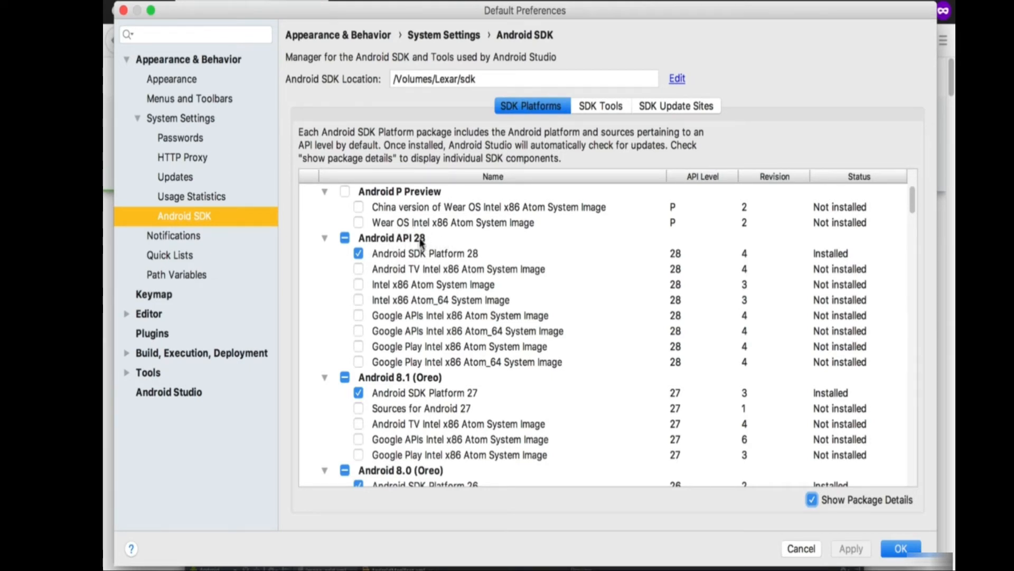
scroll(417, 407, "down", 3)
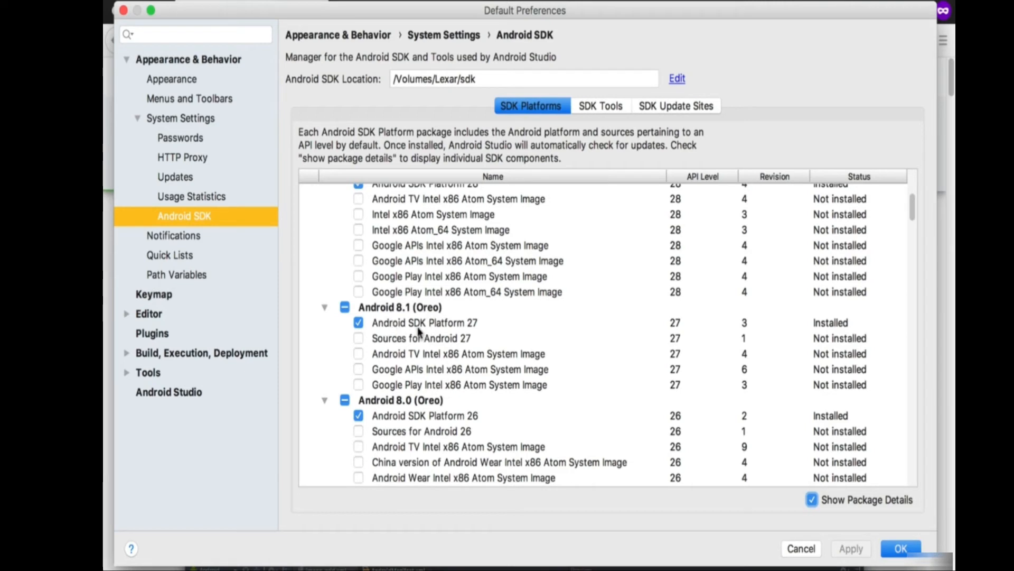
left_click(437, 324)
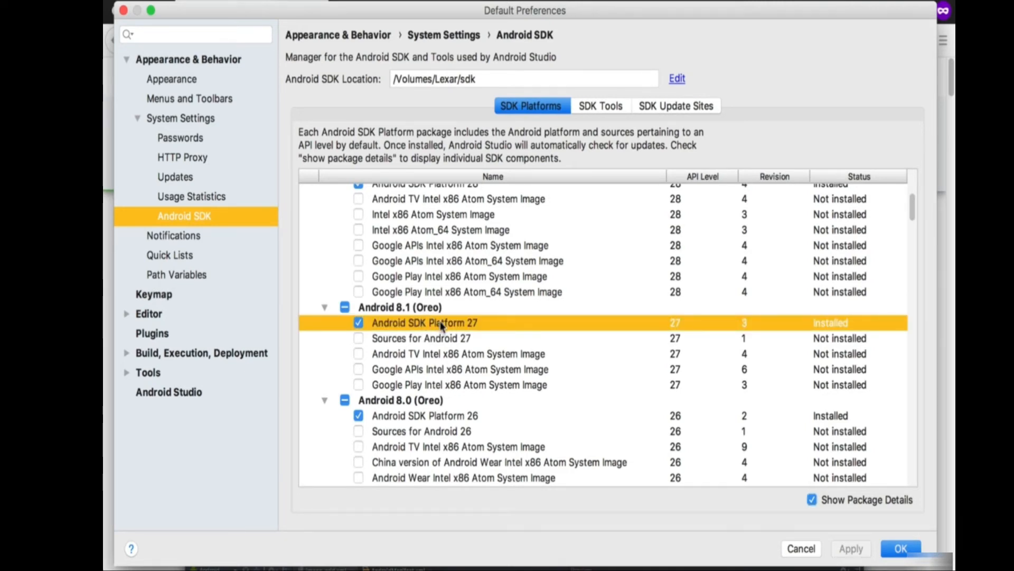
- Examine the Nougat packages, including Sources for Android 25, Google APIs for Android 24 and Android SDK Platform 24
scroll(423, 412, "down", 5)
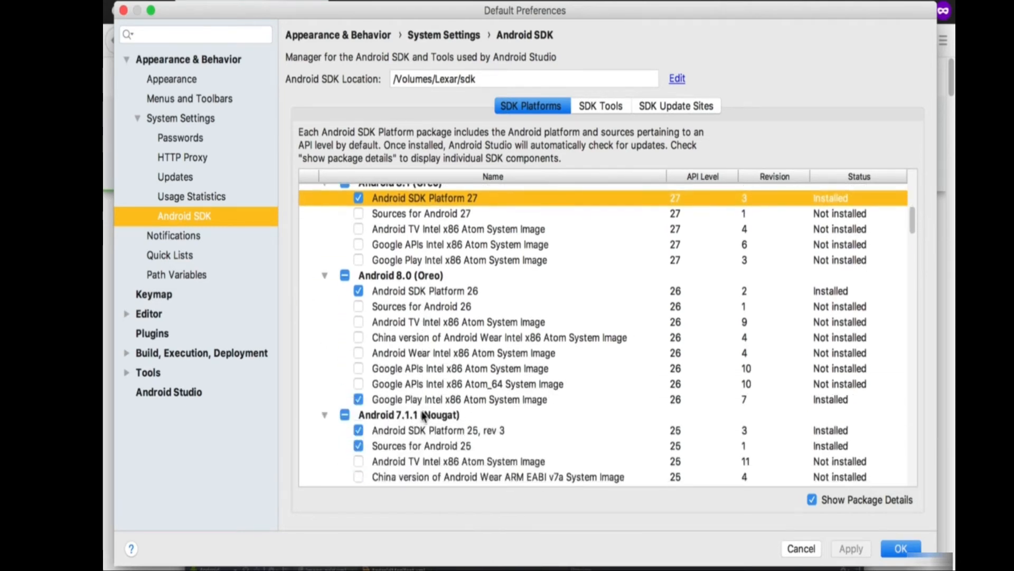
scroll(434, 431, "down", 5)
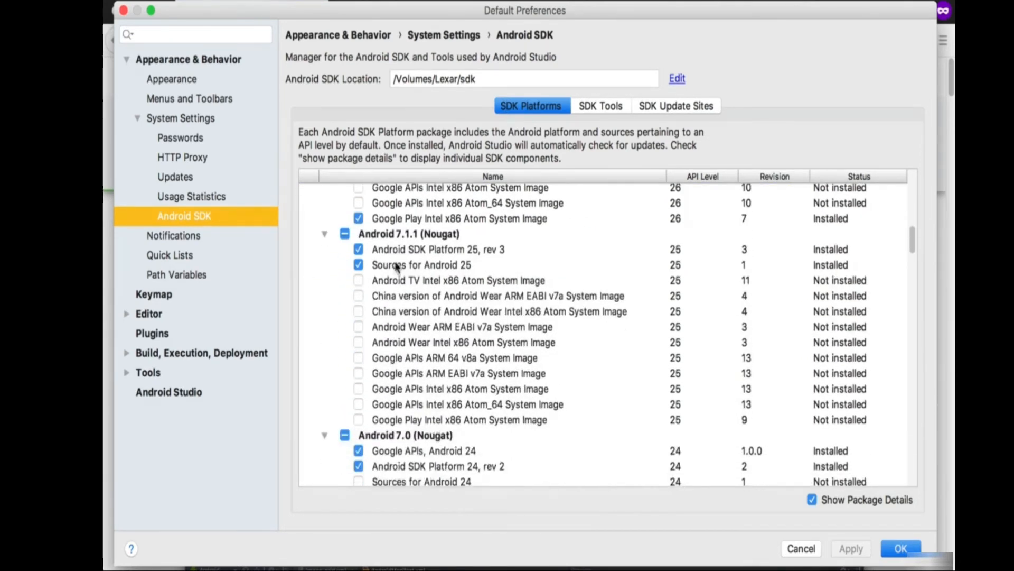
left_click(415, 267)
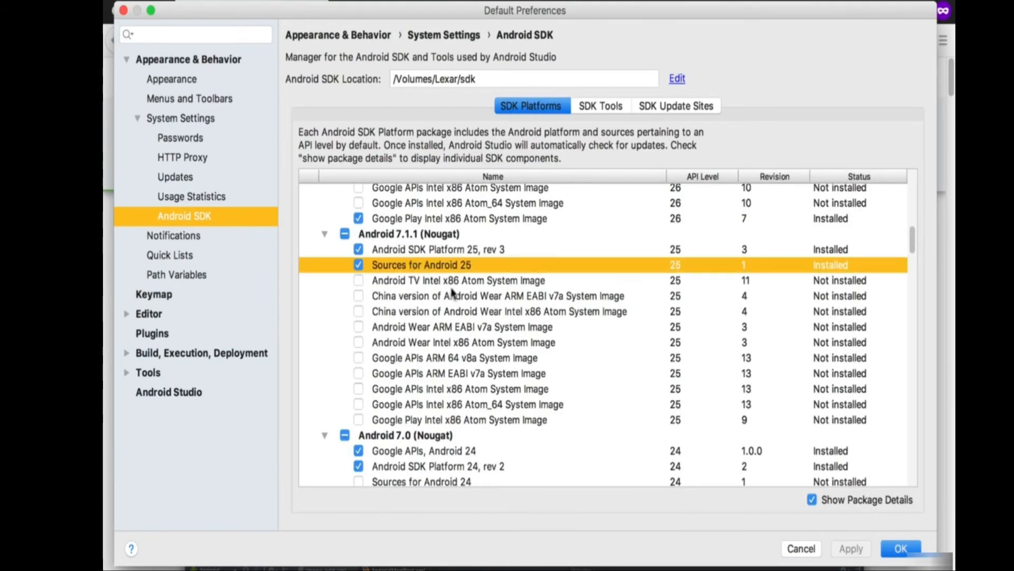
scroll(505, 406, "down", 6)
left_click(436, 255)
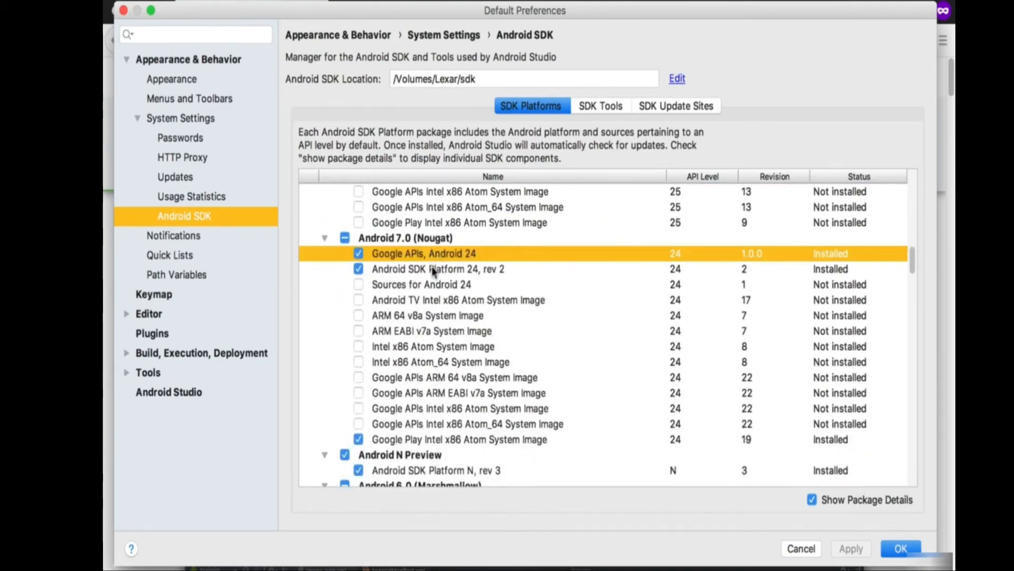
left_click(435, 271)
left_click(404, 254)
left_click(420, 268)
left_click(417, 259)
left_click(421, 269)
- Examine the Android 6.0 (Marshmallow) packages: Google APIs, SDK Platform 23, Sources for Android SDK and the Intel, ARM and TV system images
scroll(435, 417, "down", 5)
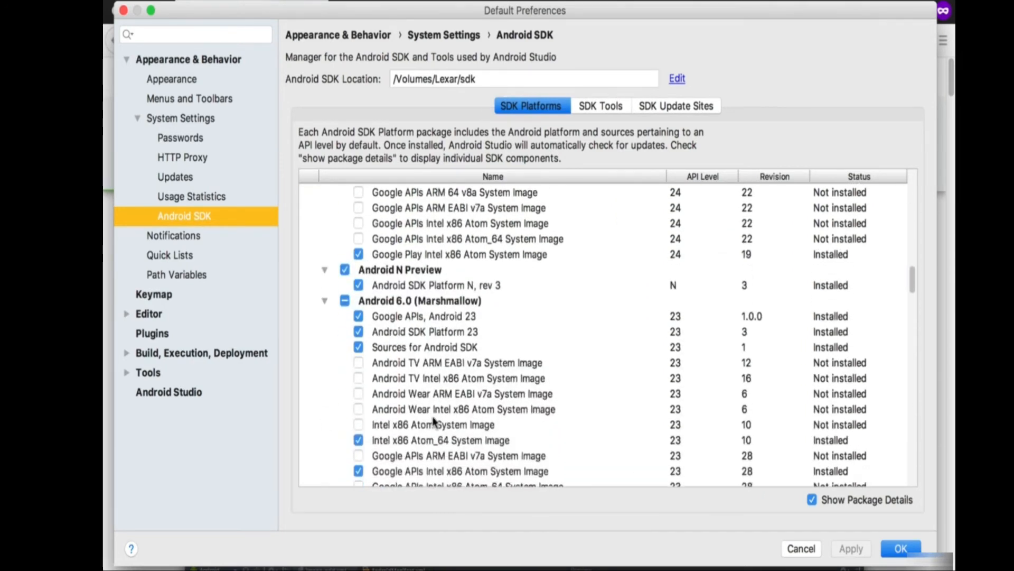
scroll(434, 421, "down", 3)
left_click(395, 246)
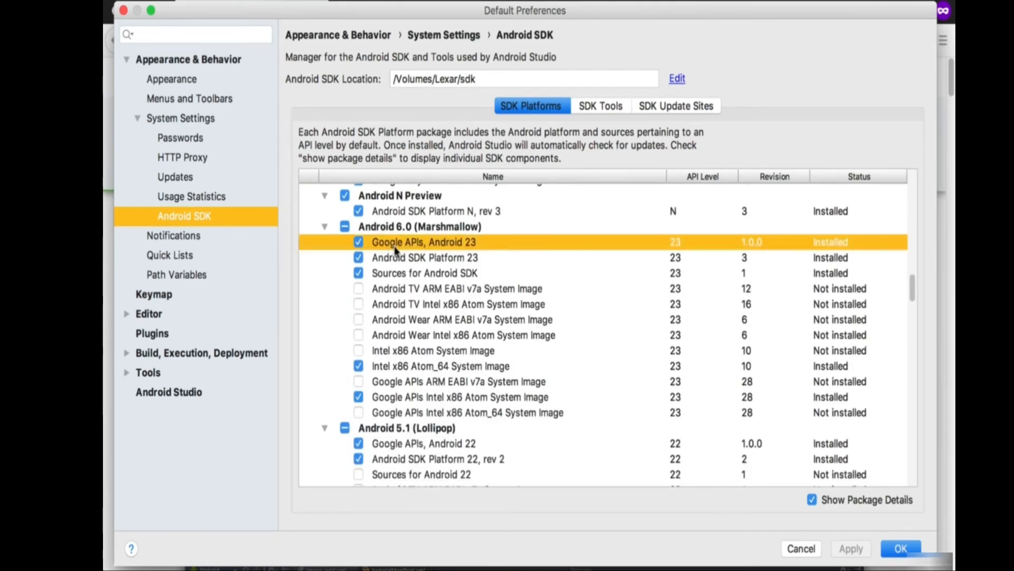
left_click(392, 262)
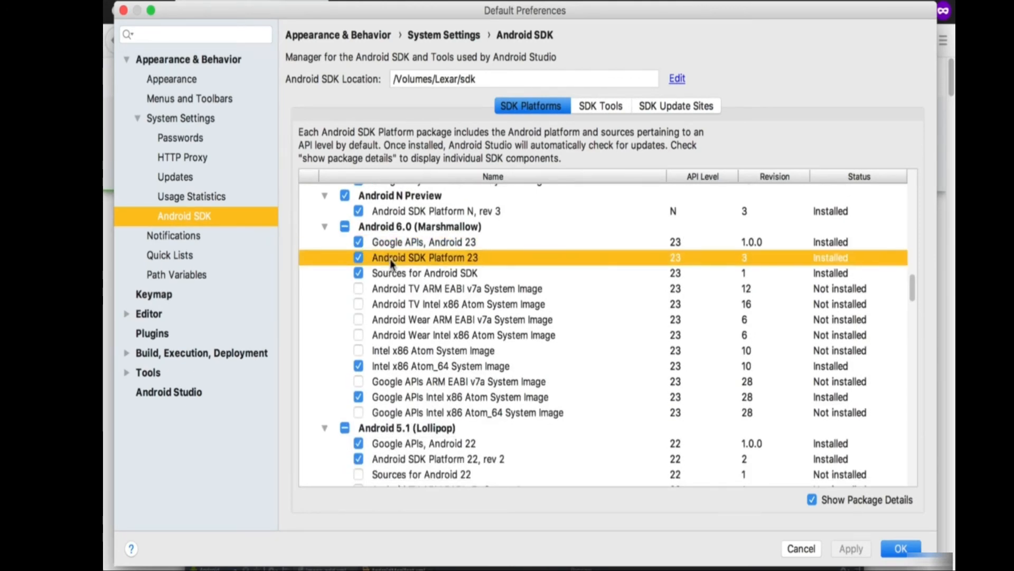
left_click(397, 245)
left_click(398, 275)
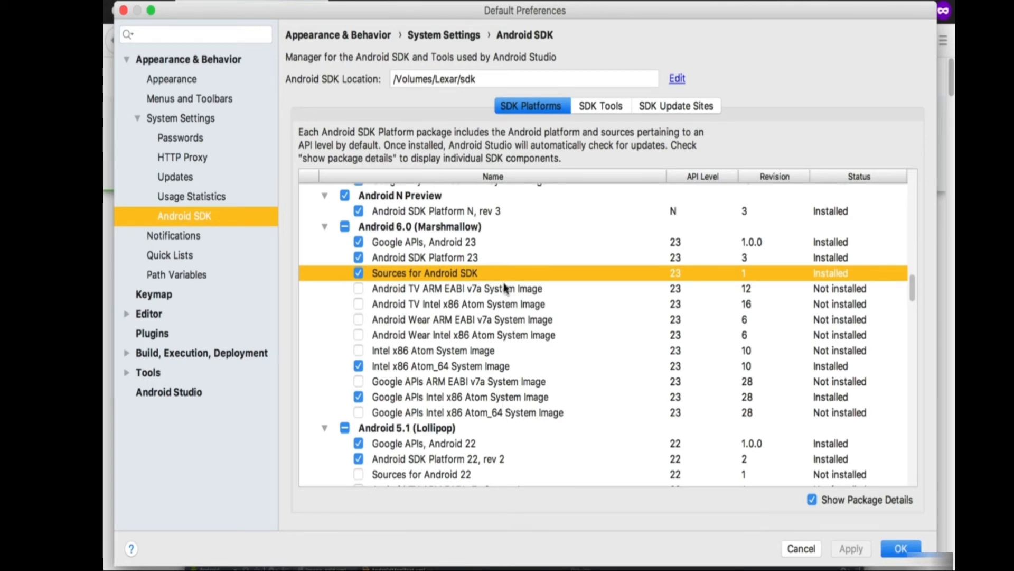
left_click_drag(511, 288, 498, 368)
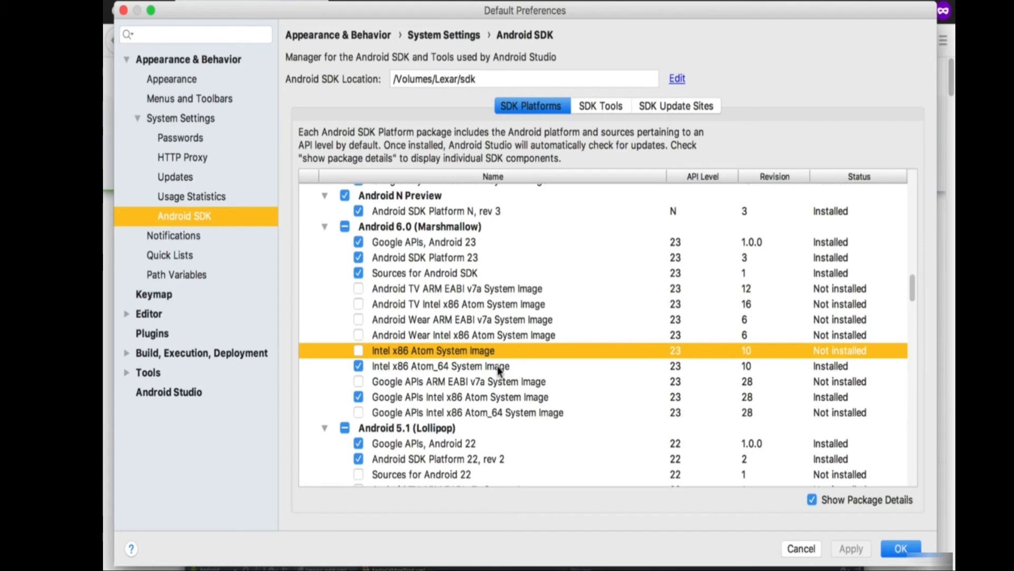
left_click(499, 370)
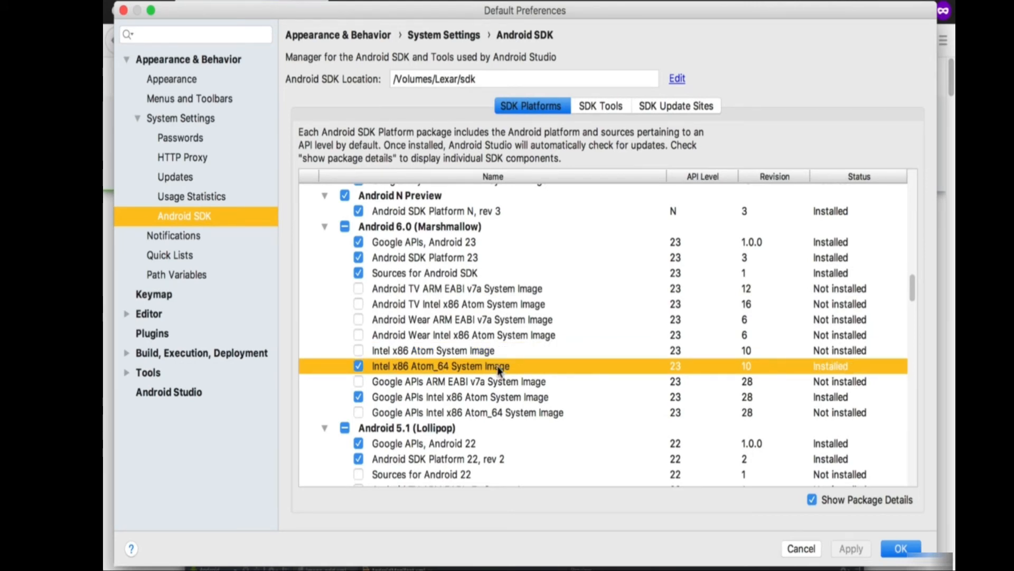
left_click(500, 382)
left_click(495, 309)
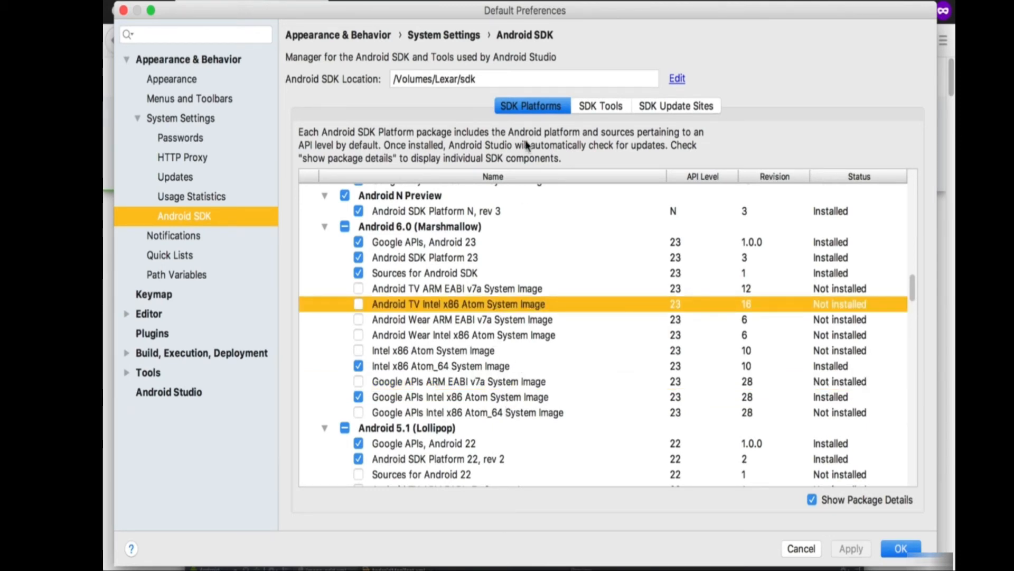
- Compare the Google APIs, Google Play and Android TV Intel x86 Atom system images under Android 8.1 (Oreo)
left_click_drag(551, 14, 555, 12)
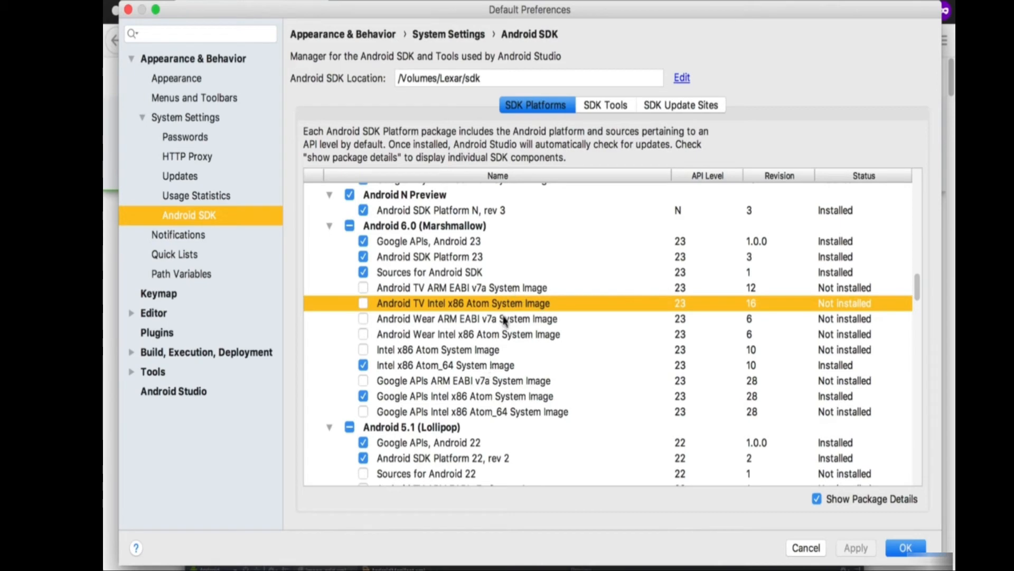
scroll(507, 312, "up", 5)
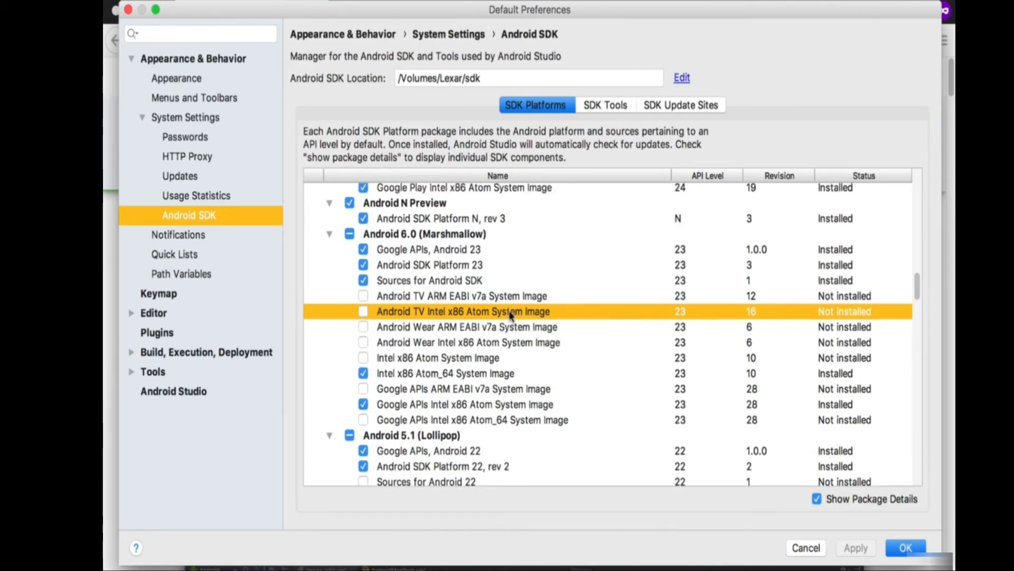
scroll(511, 316, "up", 10)
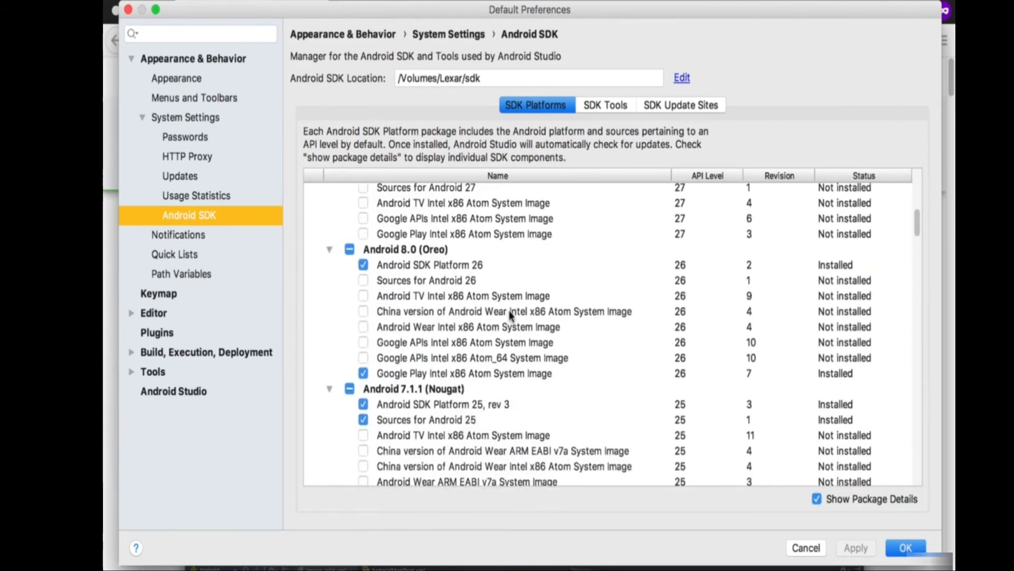
scroll(510, 315, "up", 3)
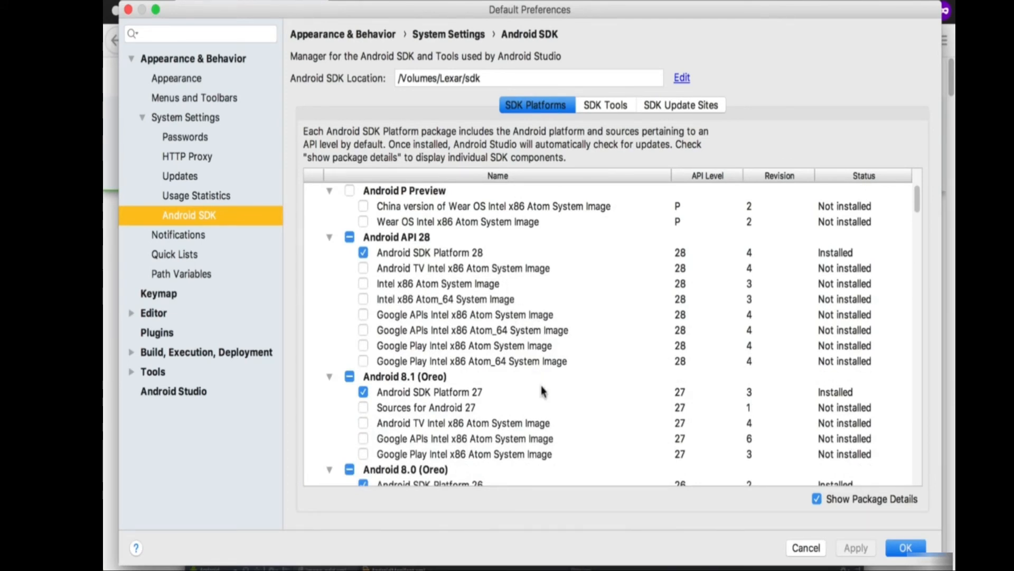
scroll(480, 404, "down", 5)
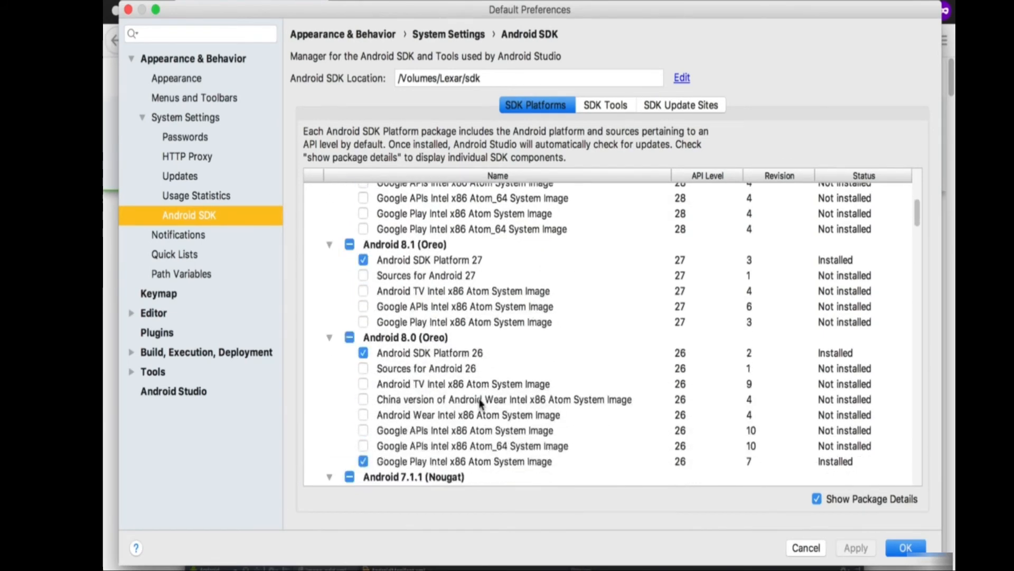
left_click(430, 245)
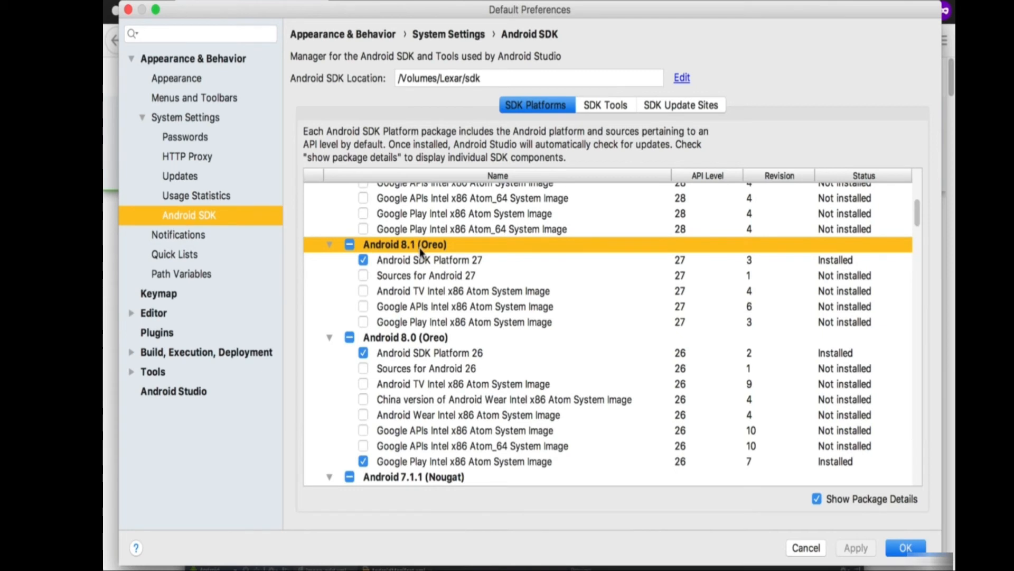
left_click(519, 309)
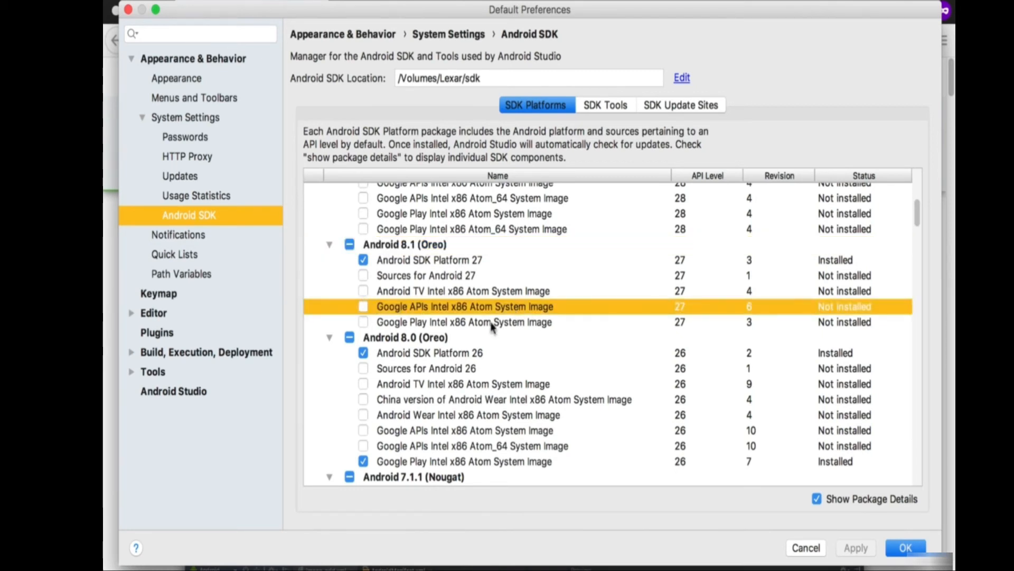
left_click(491, 324)
left_click(506, 296)
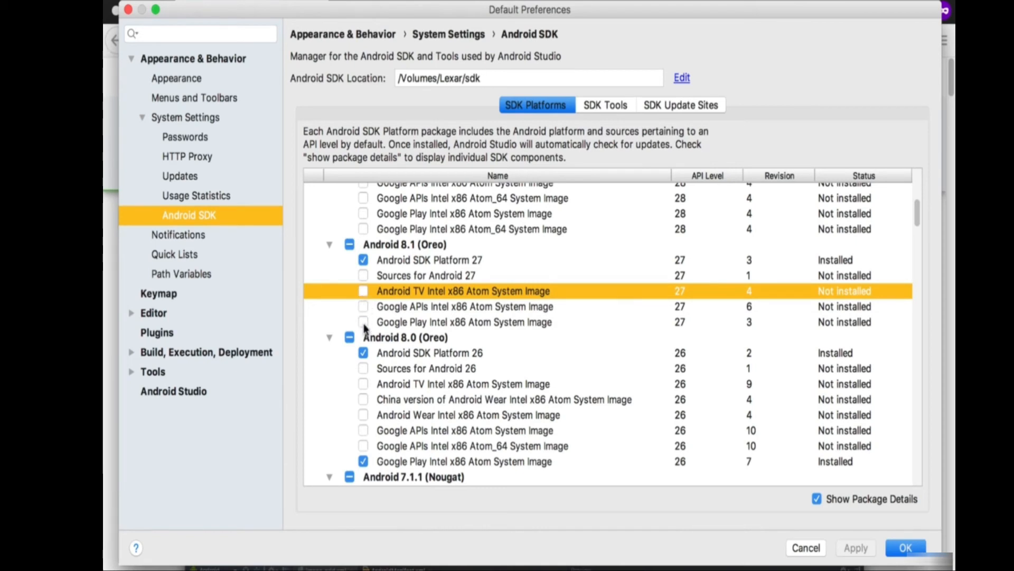
left_click(423, 321)
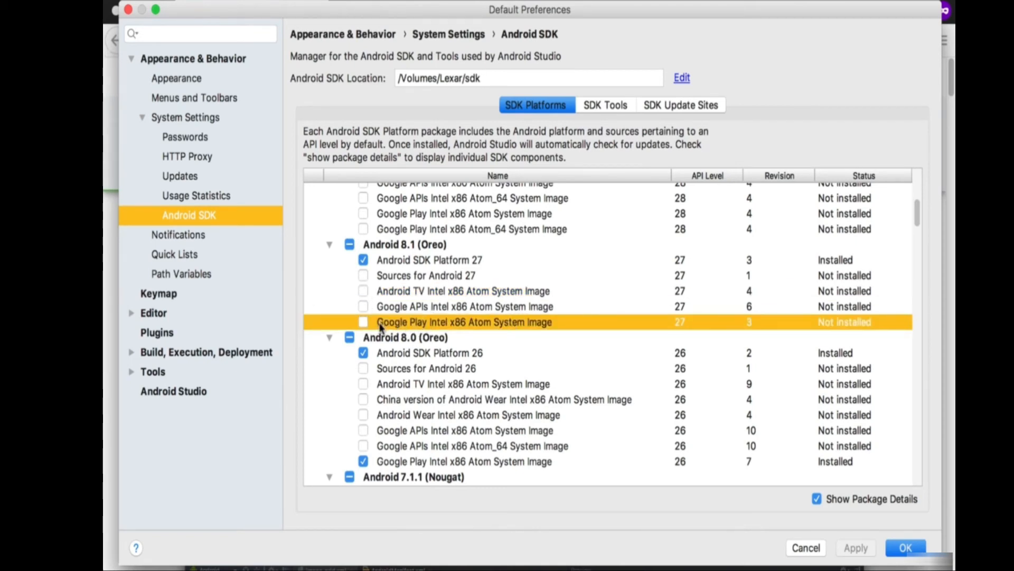
left_click(421, 307)
left_click(420, 322)
left_click(421, 310)
- Find the Google APIs Intel x86 Atom System Image under Android 6.0 (Marshmallow) and select its row
scroll(477, 384, "down", 5)
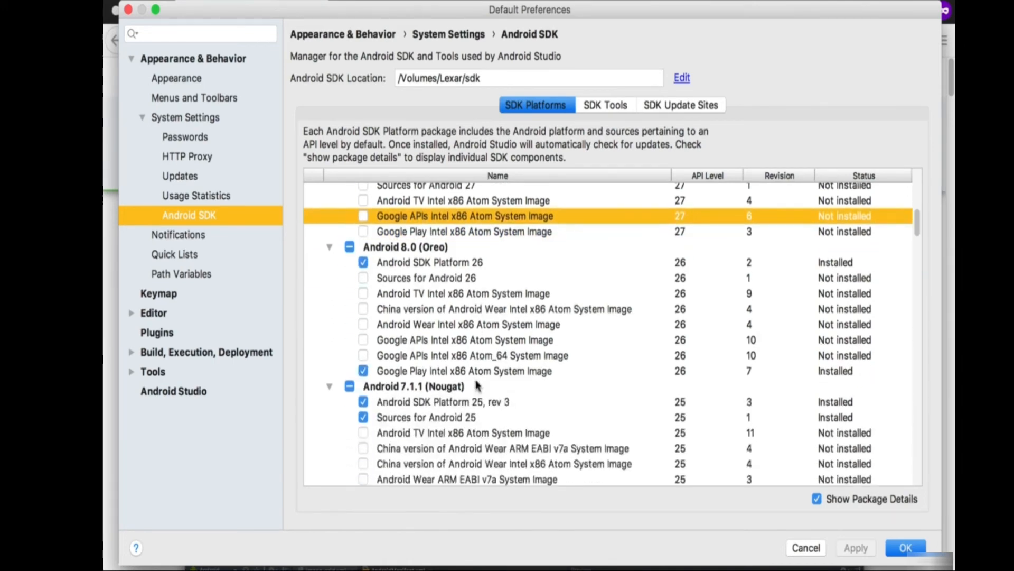
scroll(477, 386, "down", 12)
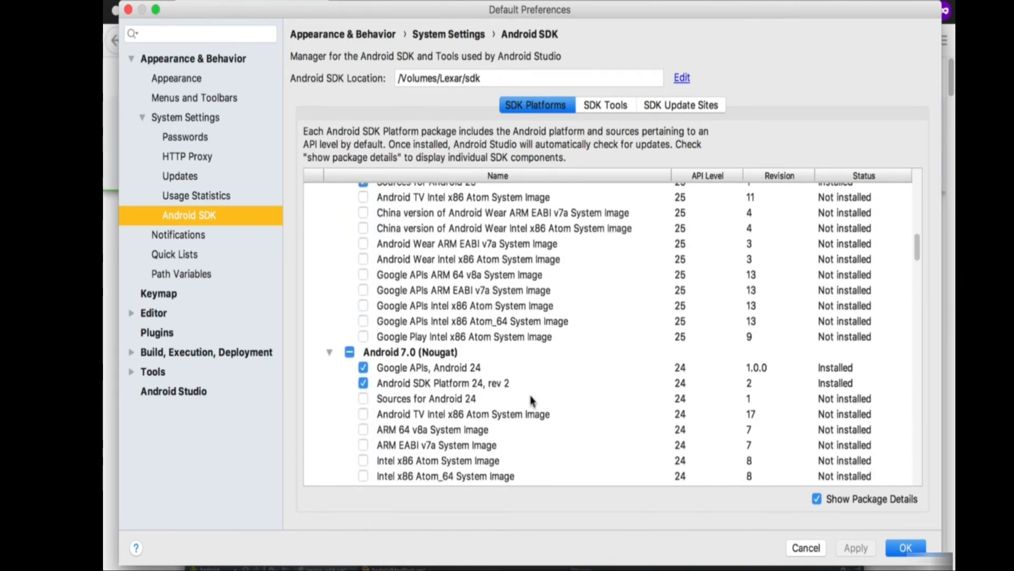
scroll(531, 400, "down", 14)
scroll(509, 434, "down", 1)
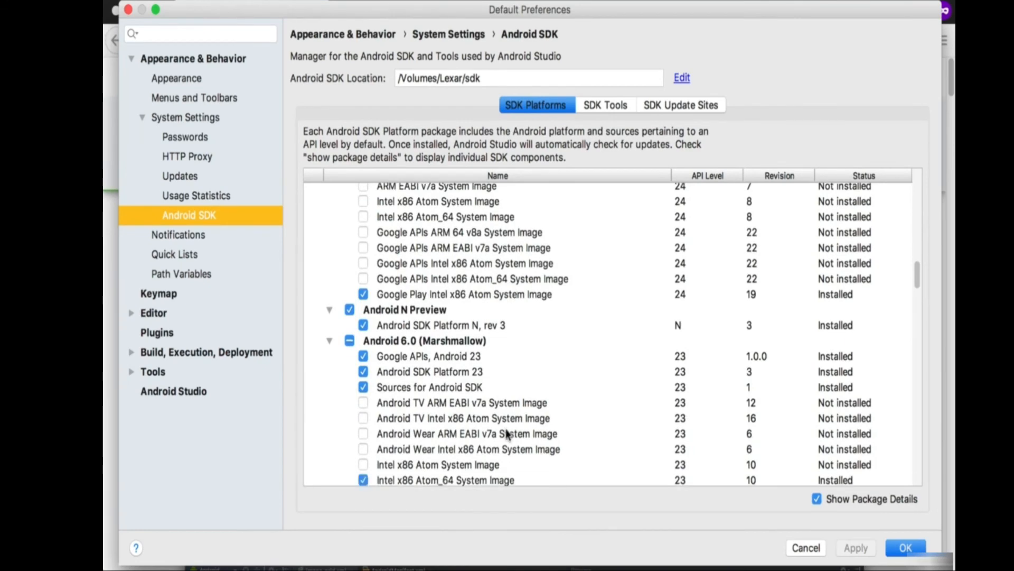
scroll(507, 433, "down", 7)
left_click(442, 399)
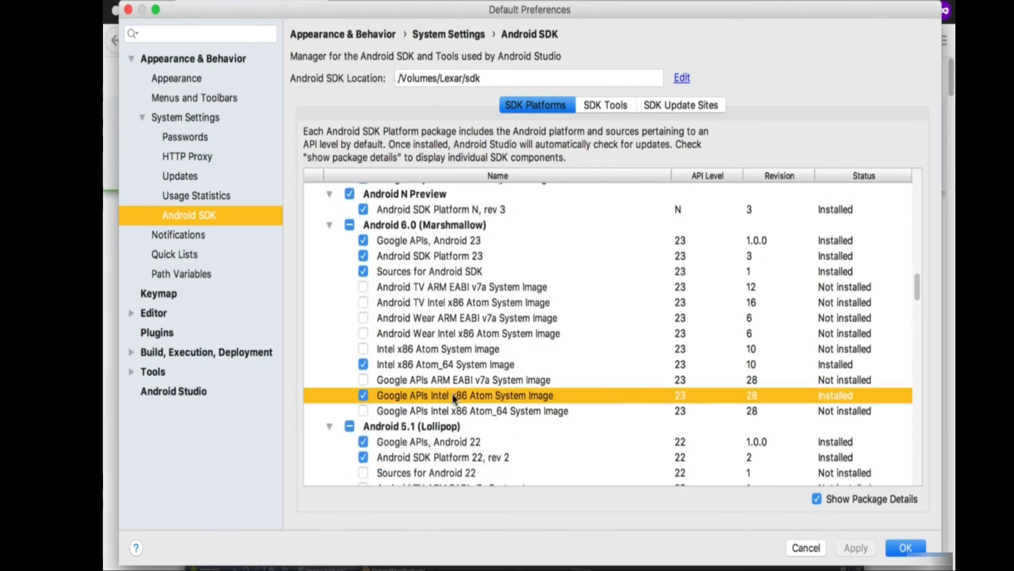
- Examine the Google APIs Intel x86 Atom System Image of Android 5.1 and the Google APIs and SDK Platform 21 packages of Android 5.0
scroll(475, 396, "down", 12)
scroll(484, 396, "down", 5)
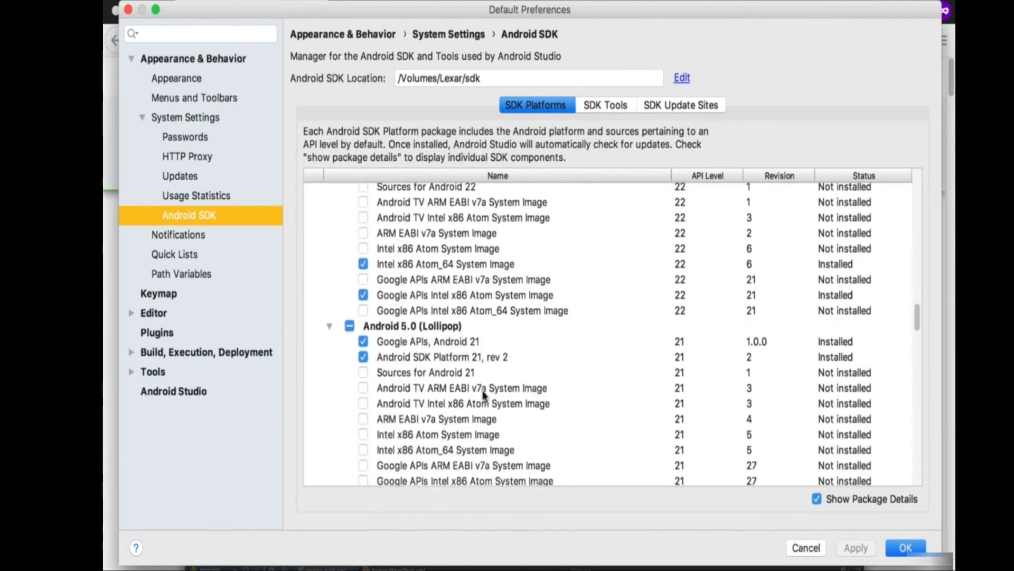
left_click(441, 294)
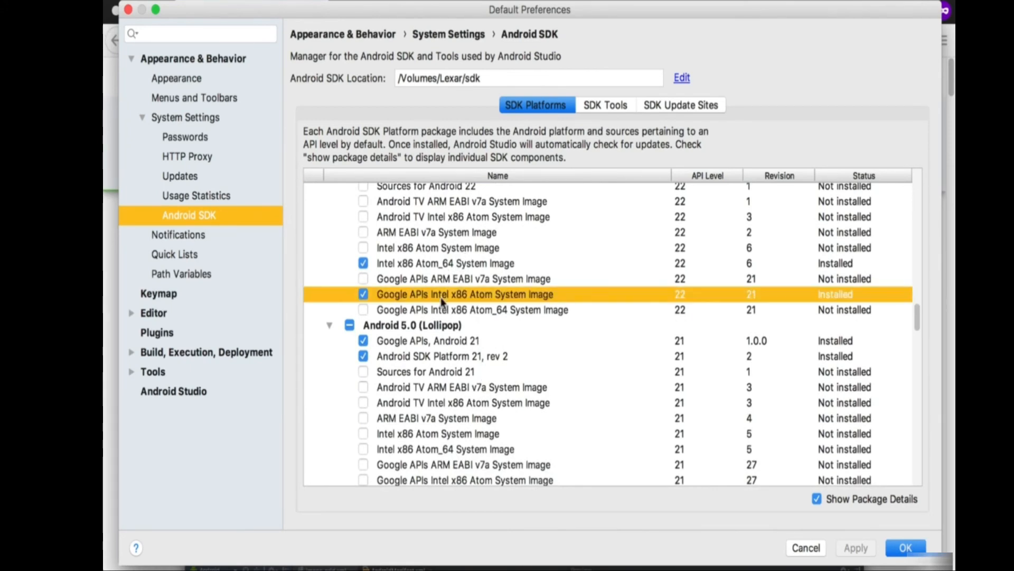
scroll(484, 369, "down", 5)
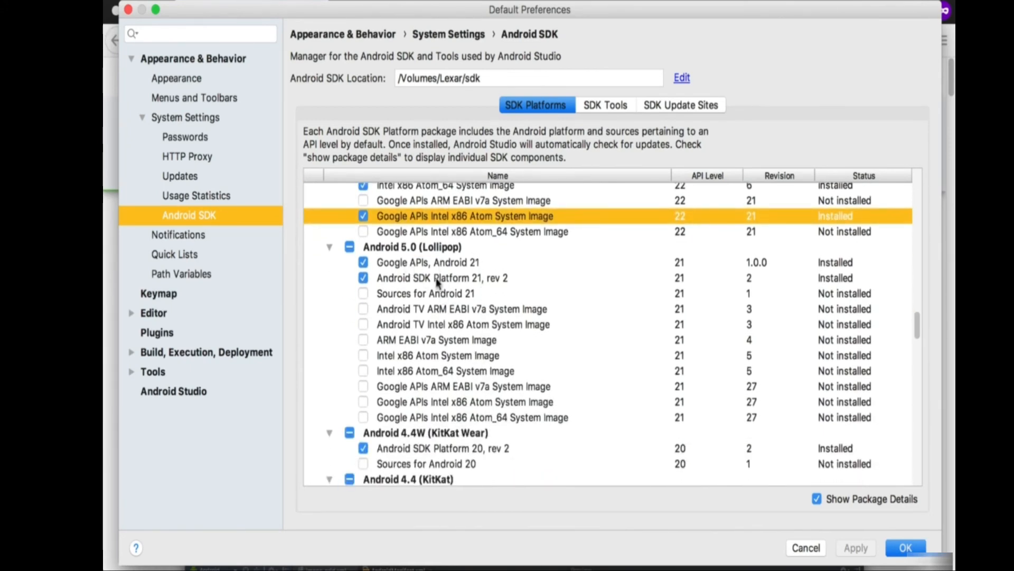
left_click(408, 264)
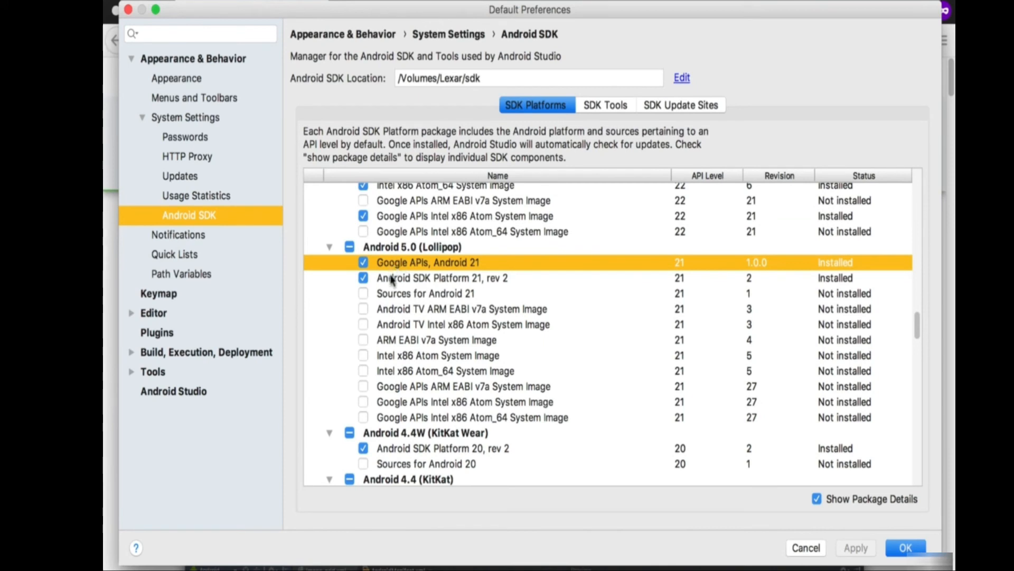
left_click(402, 281)
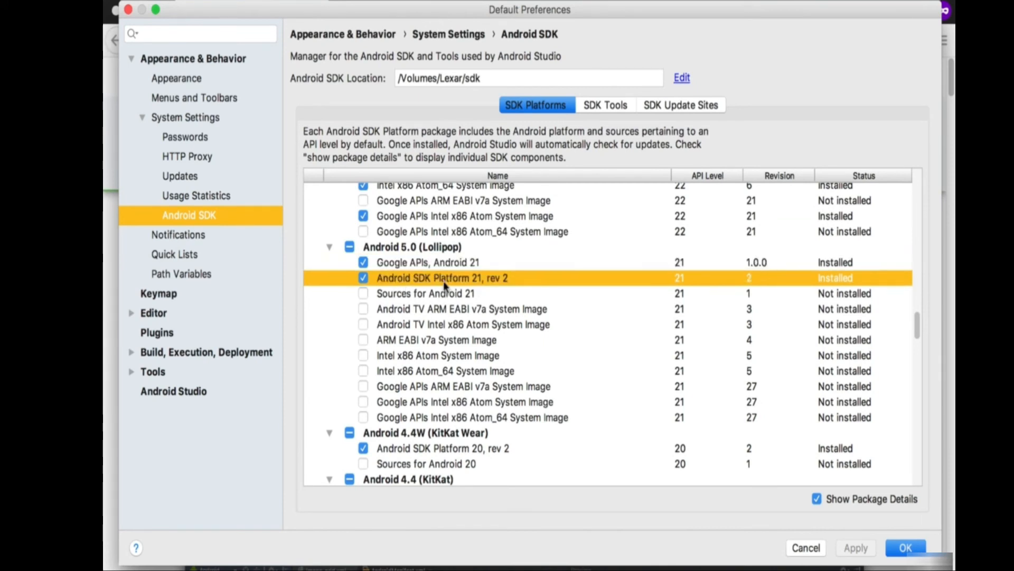
left_click(413, 249)
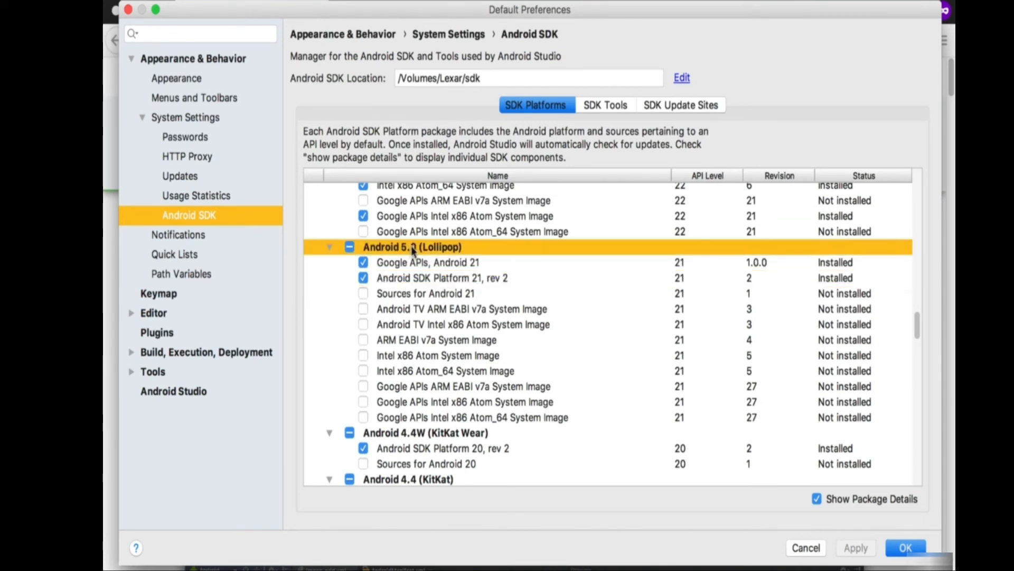
scroll(471, 249, "up", 3)
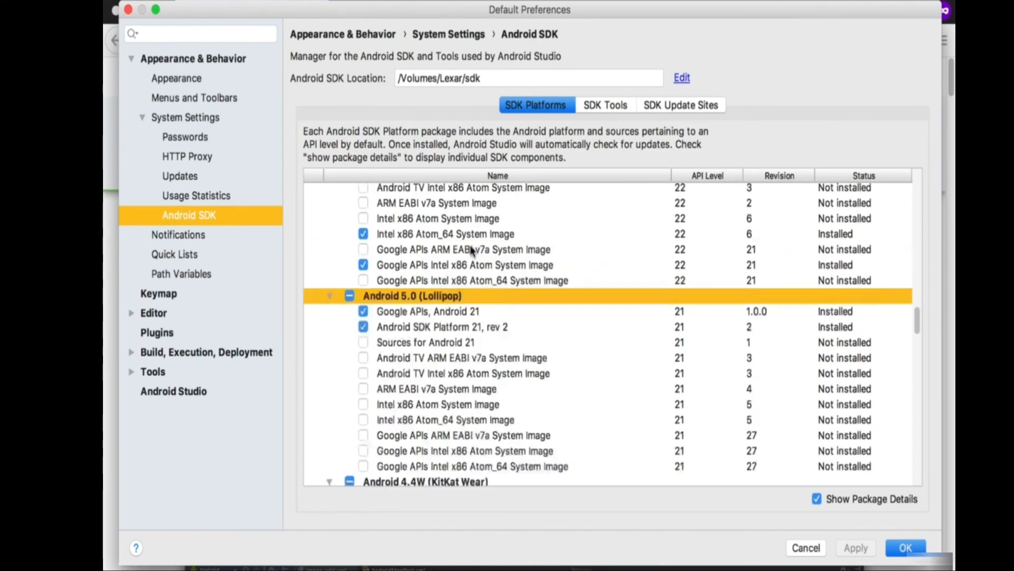
- Review the list of SDK developer tools from Android SDK Build-Tools through the Support Repository
scroll(471, 250, "up", 15)
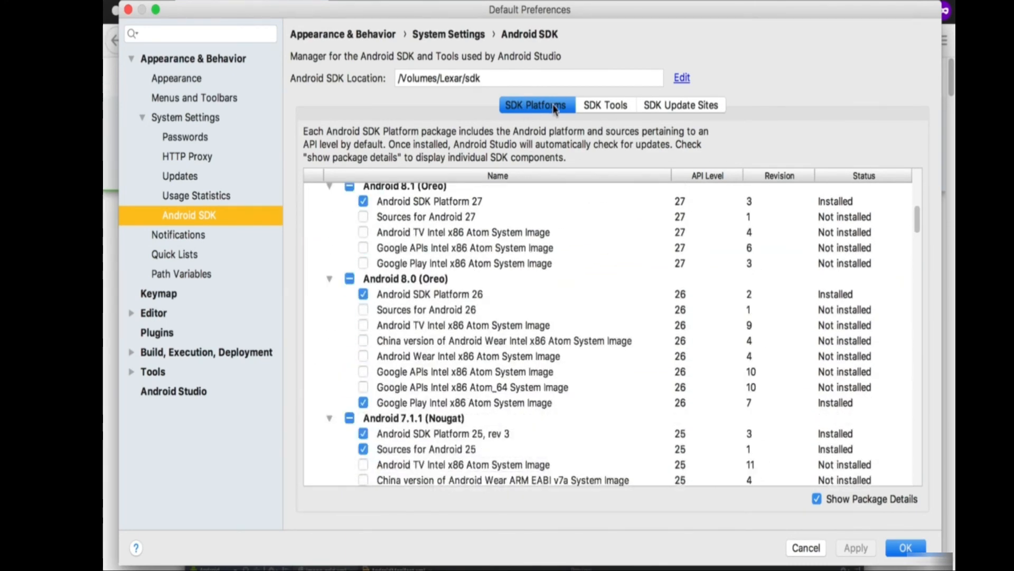
left_click(607, 105)
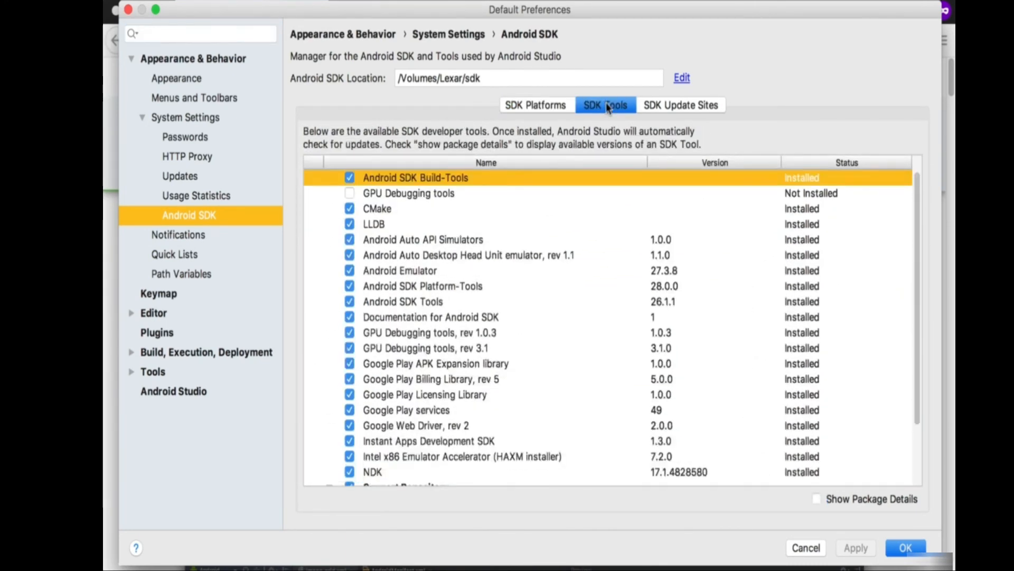
scroll(426, 240, "down", 5)
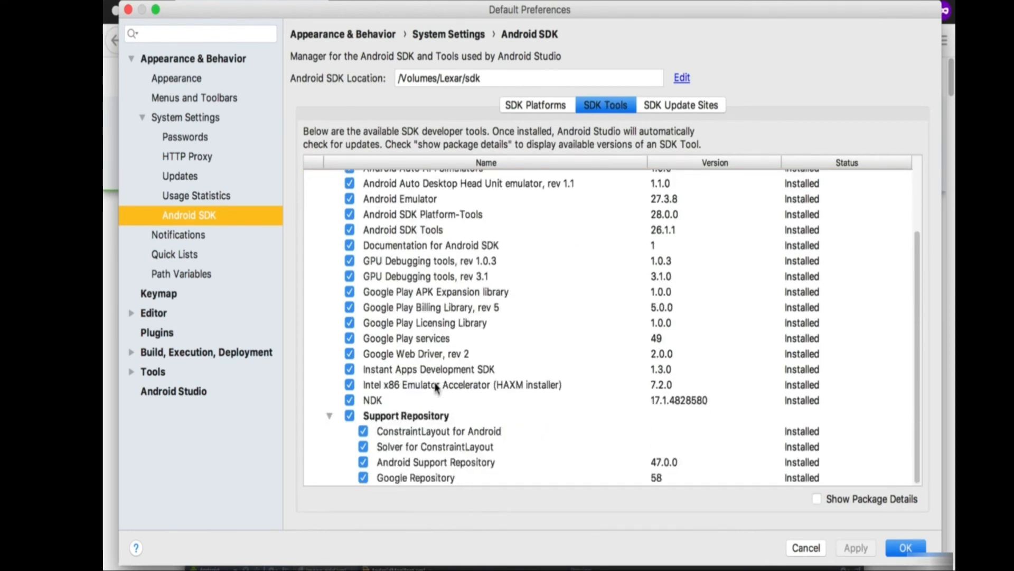
scroll(439, 363, "up", 5)
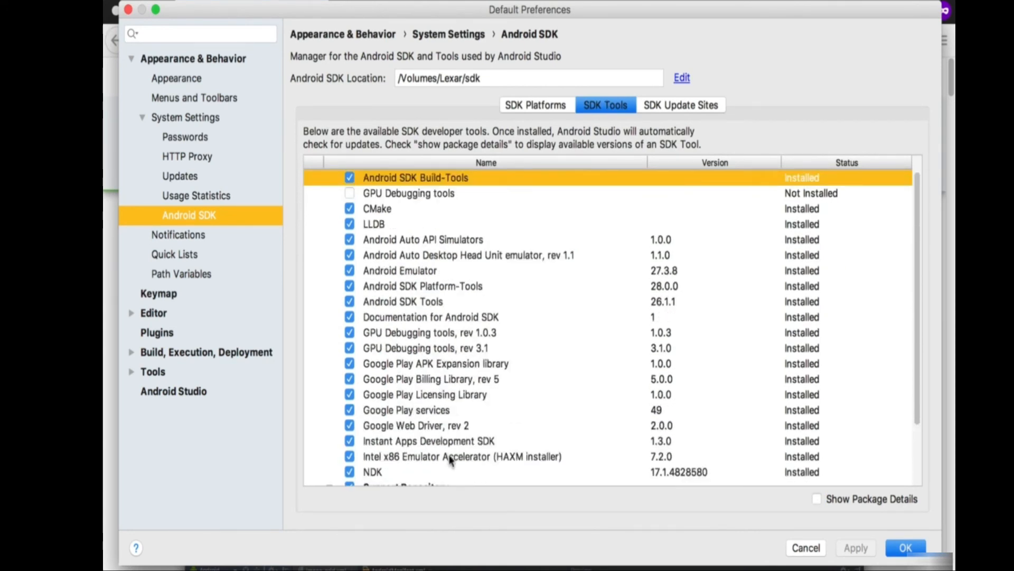
scroll(449, 454, "down", 3)
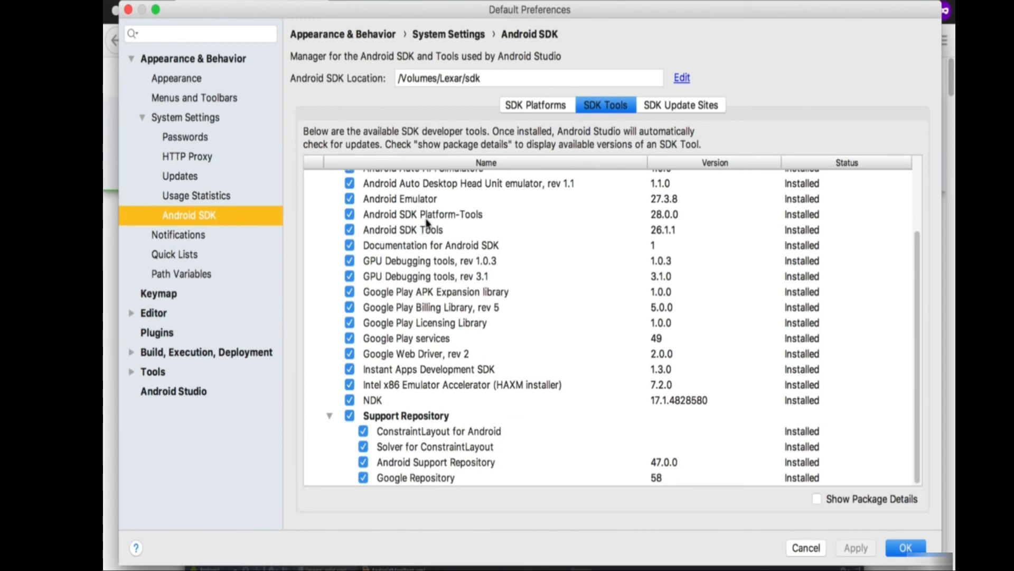
scroll(444, 379, "up", 5)
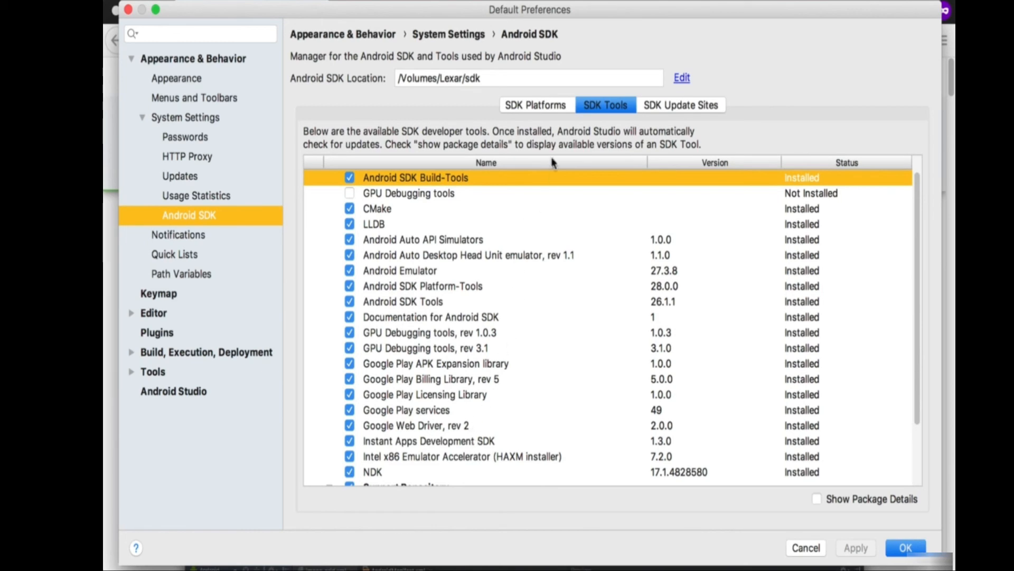
- Glance at the SDK platforms, and examine the Android Support Repository, Google Repository, ConstraintLayout for Android and Google Play services tools
left_click(551, 108)
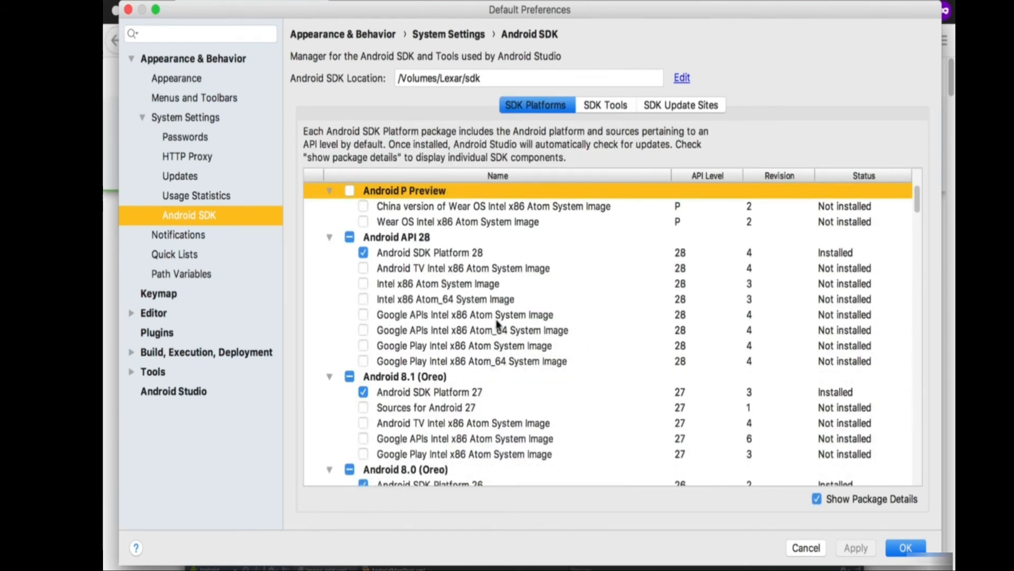
left_click(605, 104)
scroll(473, 388, "down", 3)
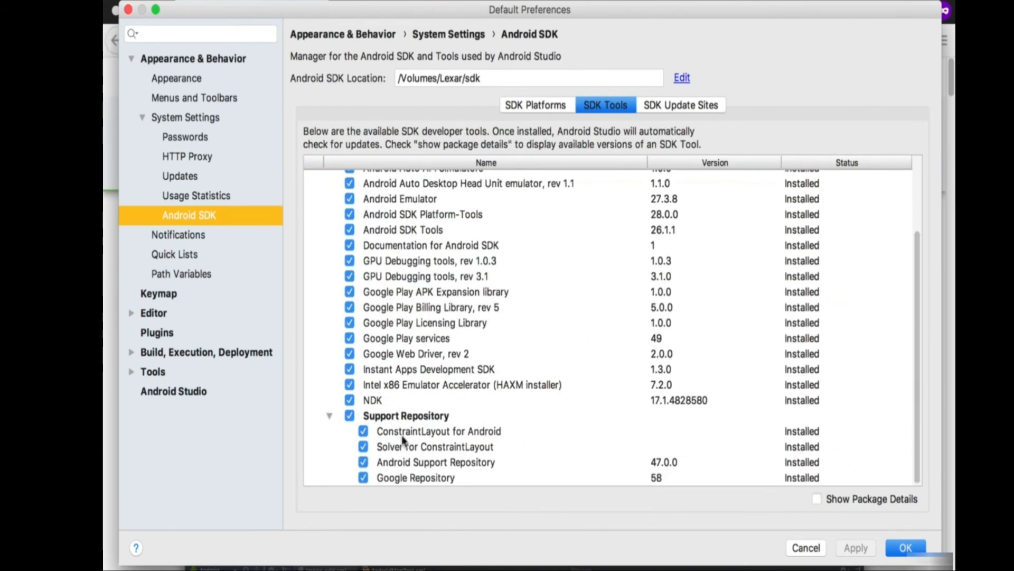
left_click(392, 463)
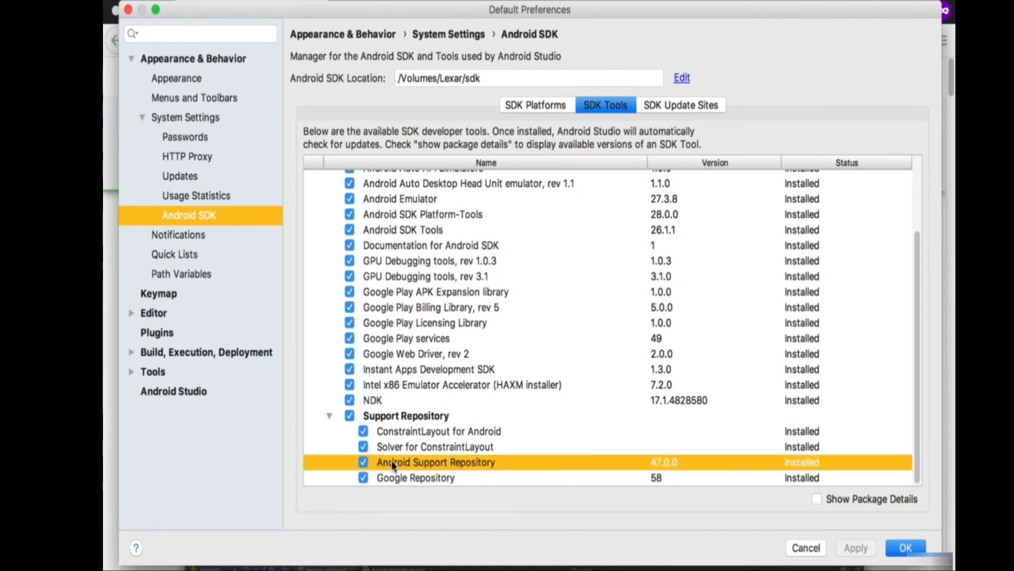
left_click(432, 480)
left_click(444, 432)
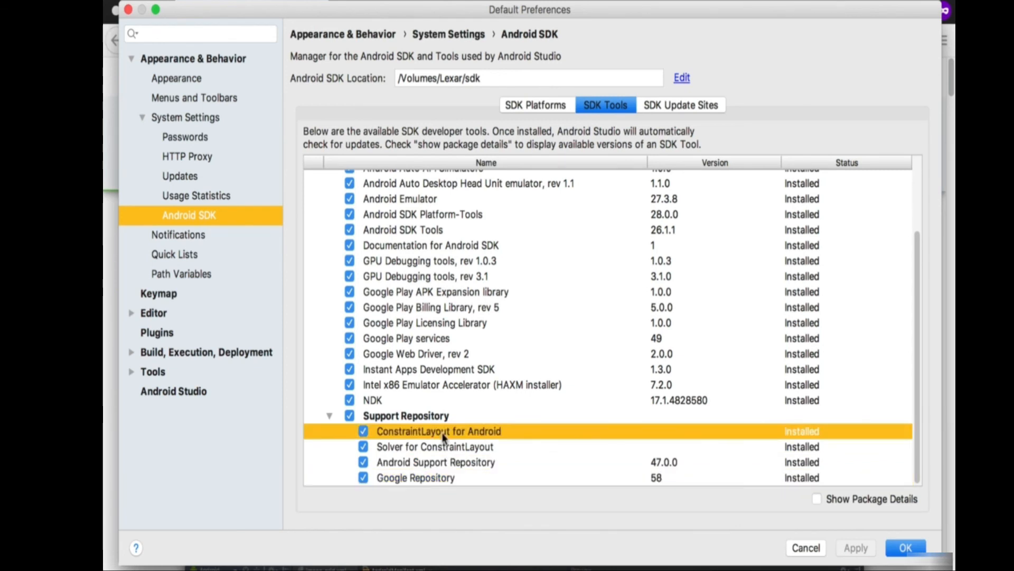
left_click(475, 344)
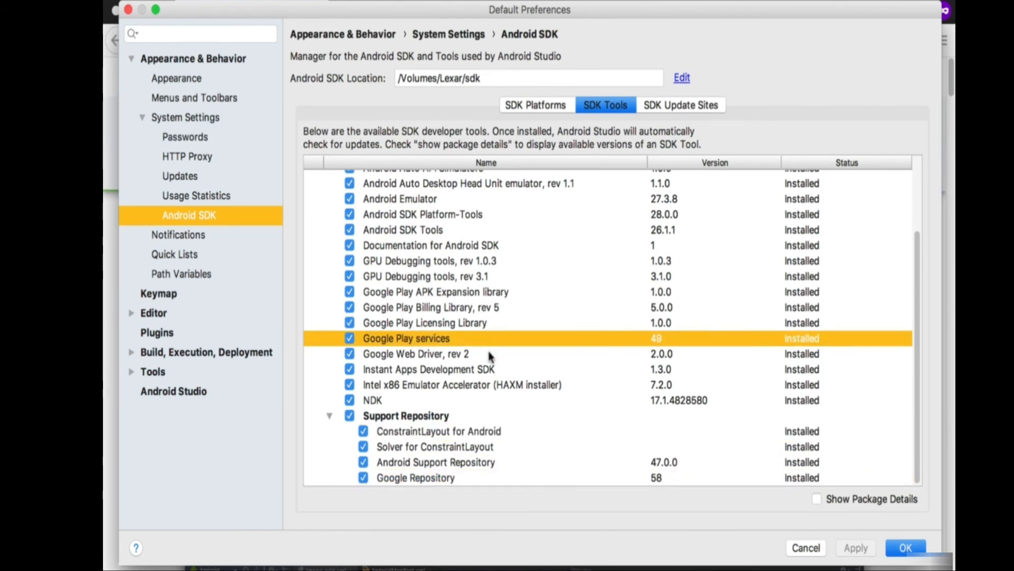
- Examine the Android SDK Tools, Android SDK Platform-Tools and GPU Debugging tools entries in the SDK tools list
scroll(488, 357, "up", 5)
left_click(415, 306)
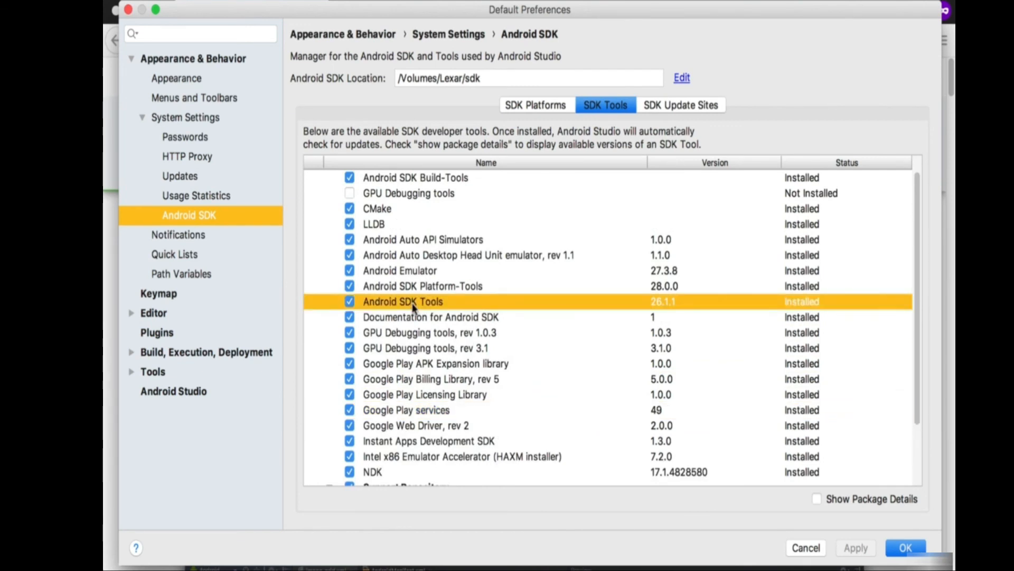
left_click(427, 290)
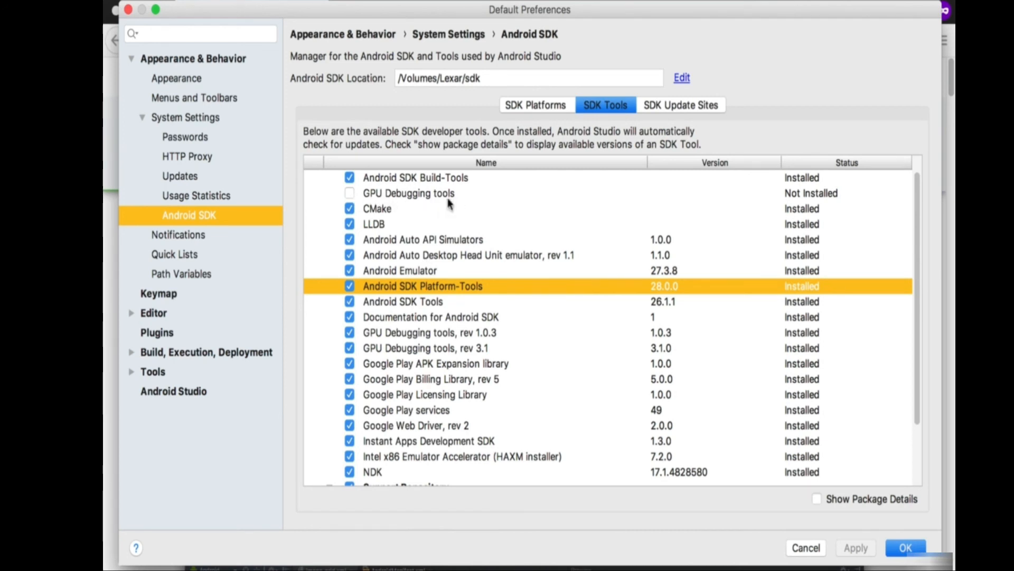
scroll(489, 378, "down", 3)
scroll(489, 378, "up", 3)
left_click(414, 193)
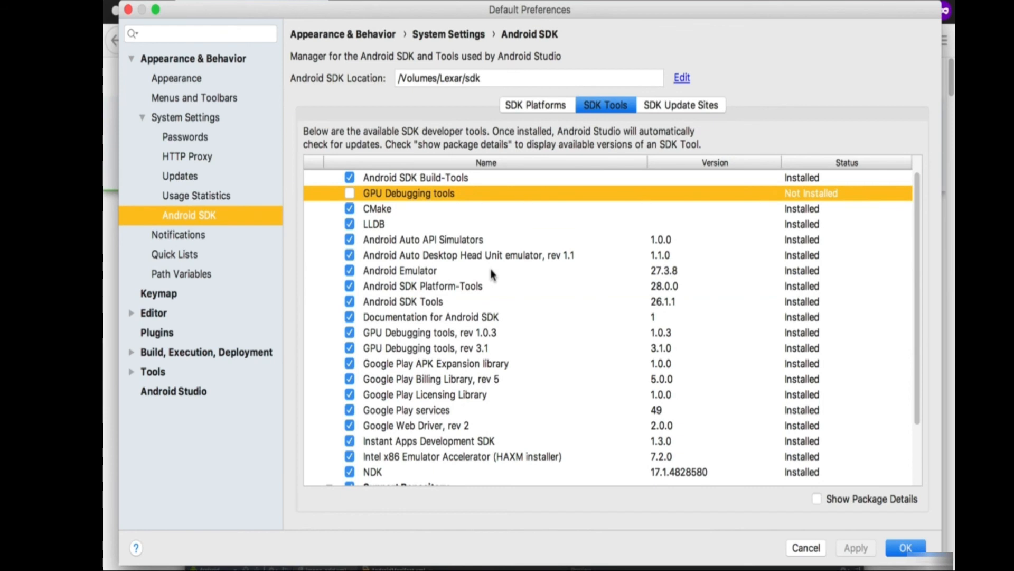
left_click(476, 288)
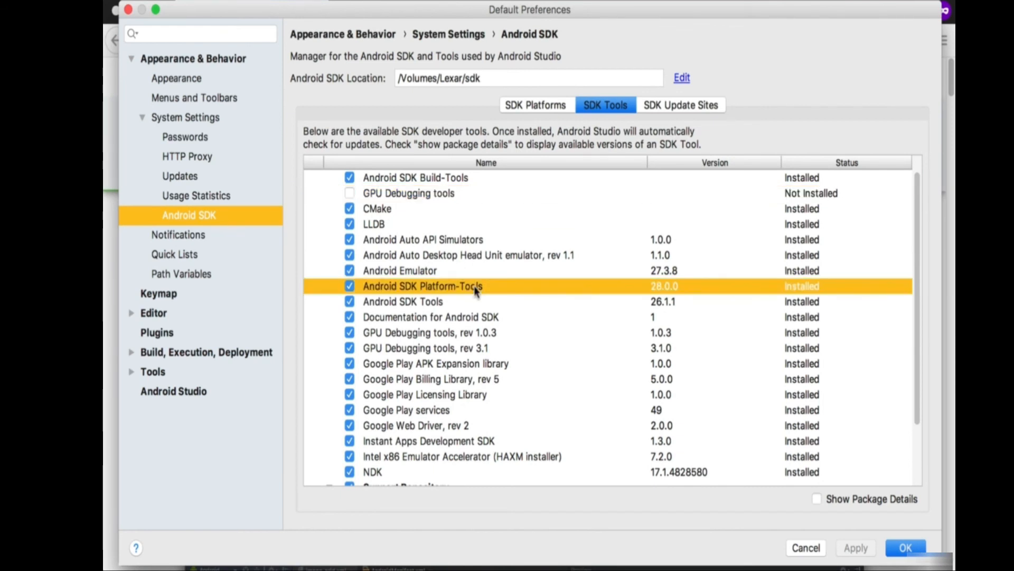
scroll(484, 405, "down", 3)
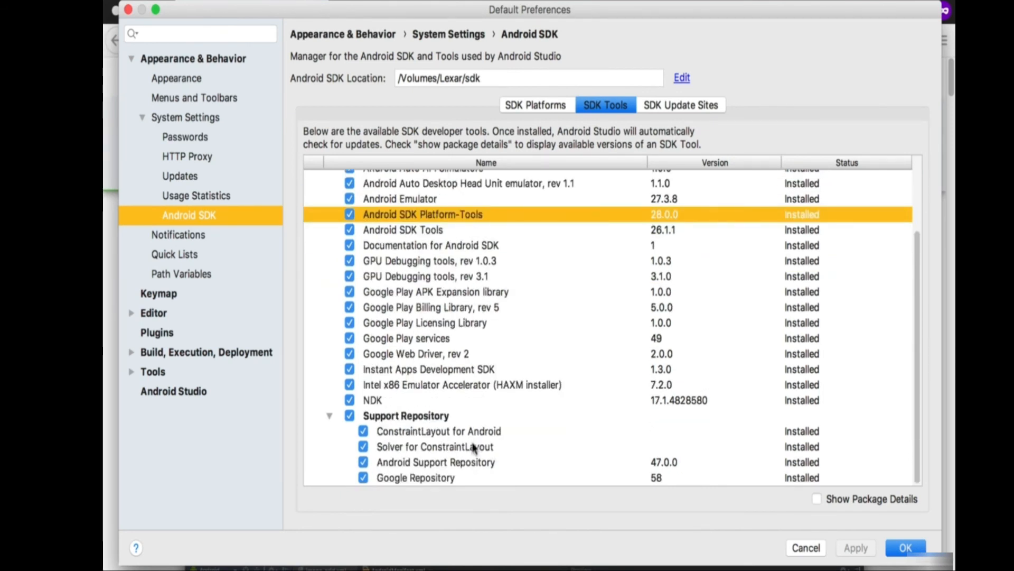
scroll(580, 280, "up", 3)
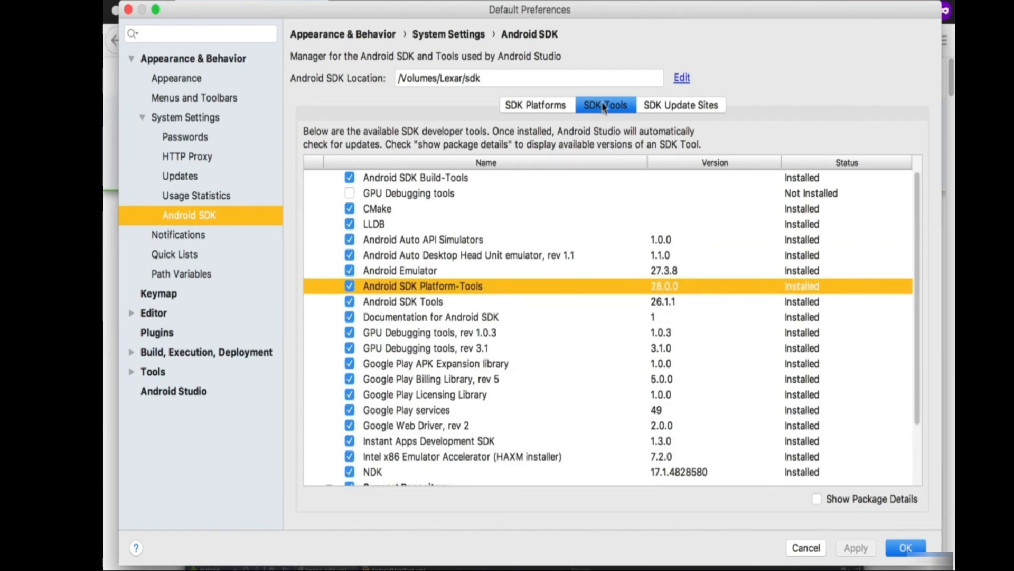
- Accept the Android SDK preferences and move the Android Studio welcome window slightly lower on the desktop
left_click(903, 548)
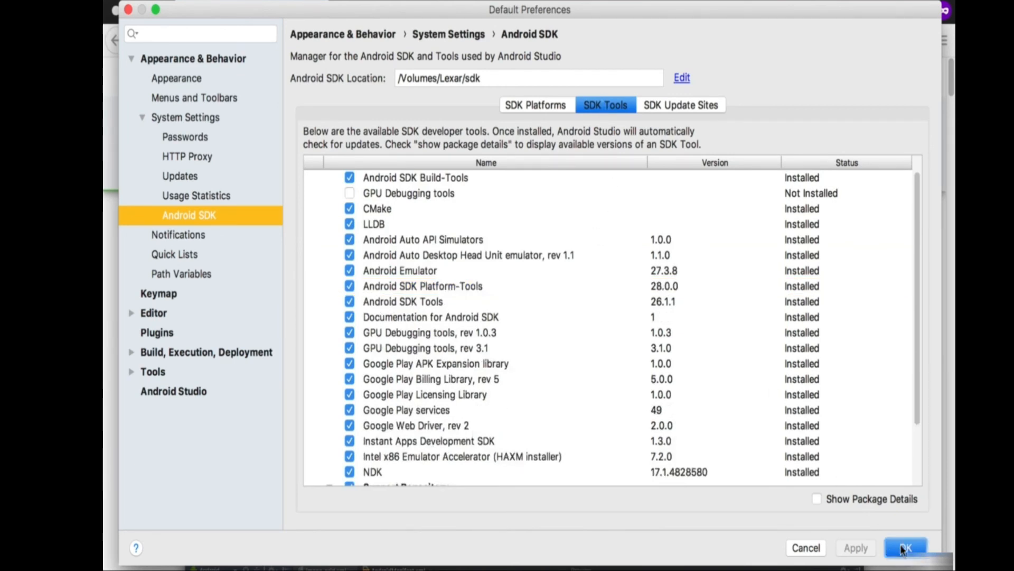
left_click_drag(575, 13, 583, 91)
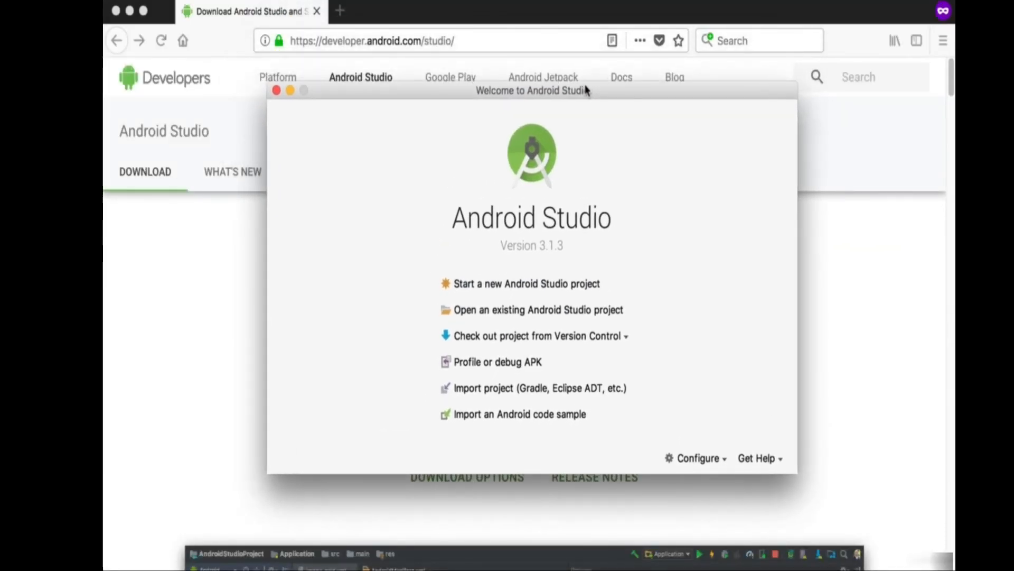